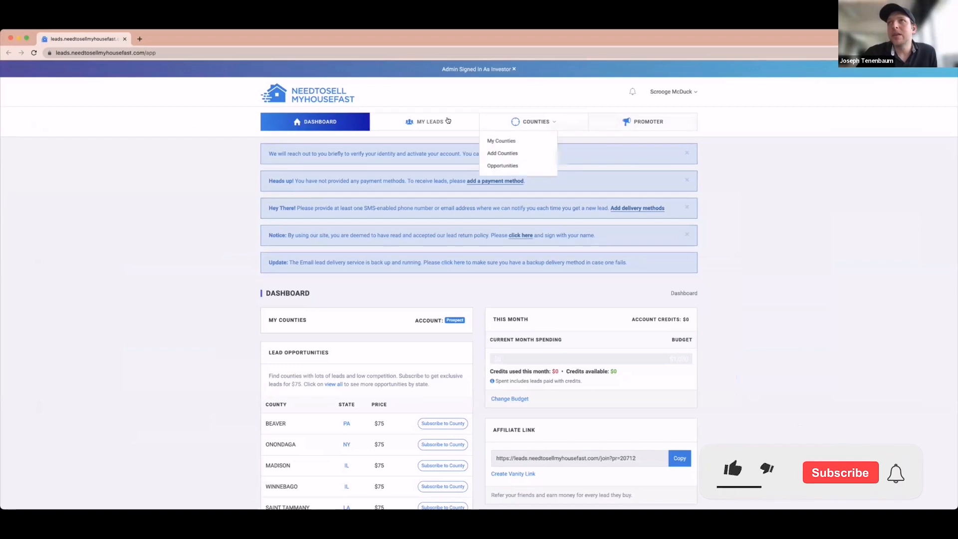
Step: Open the full list of lead opportunities and filter it by the state Indiana (IN)
mouse_move(534, 122)
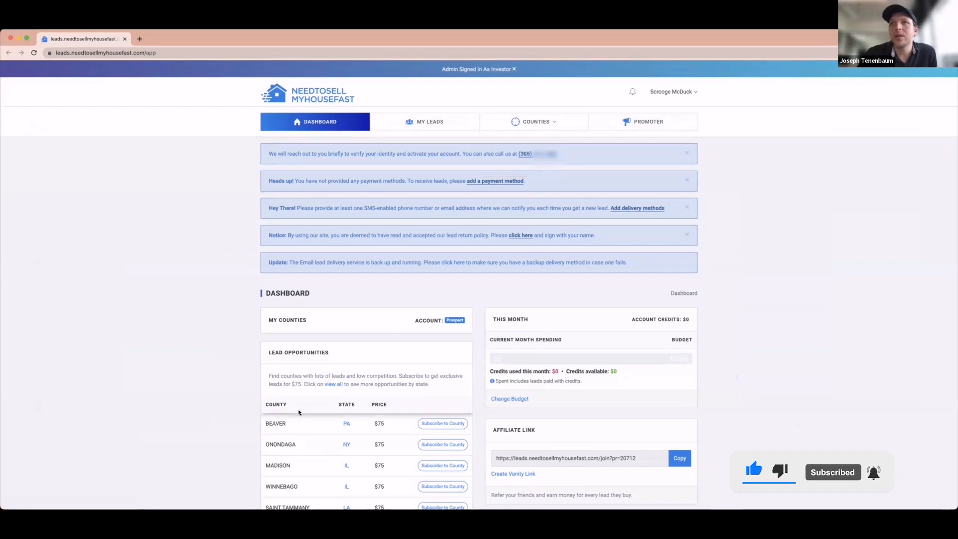
scroll(274, 385, "down", 5)
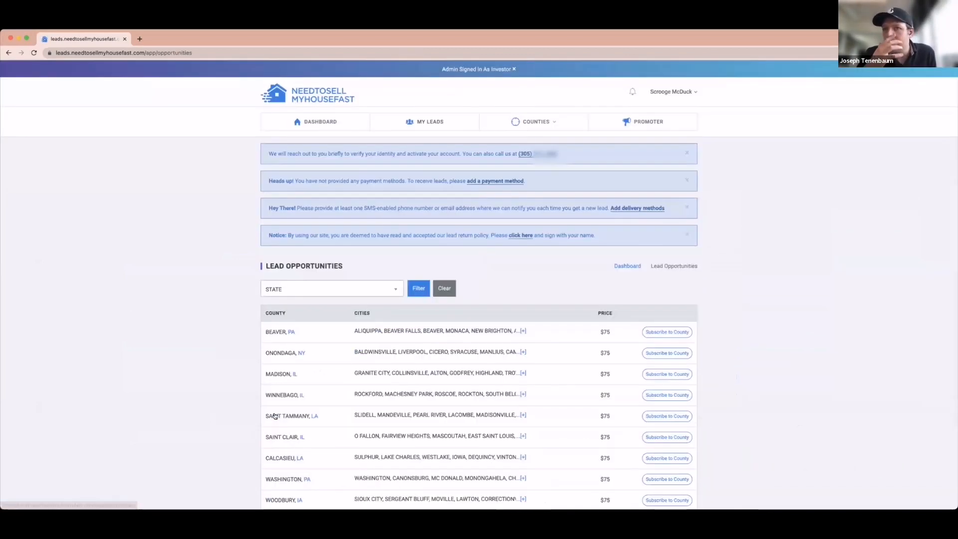
left_click(368, 291)
scroll(333, 331, "down", 3)
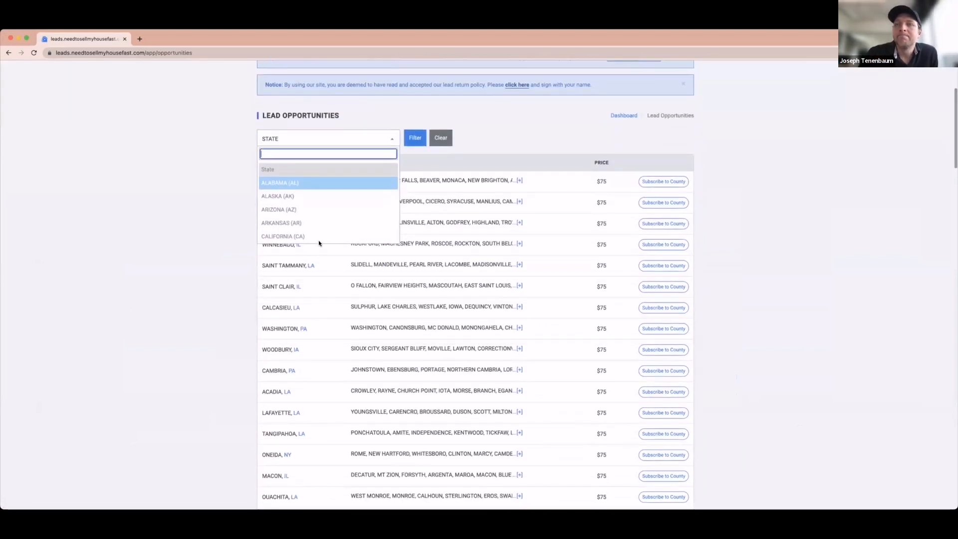
scroll(318, 224, "down", 5)
scroll(319, 227, "down", 5)
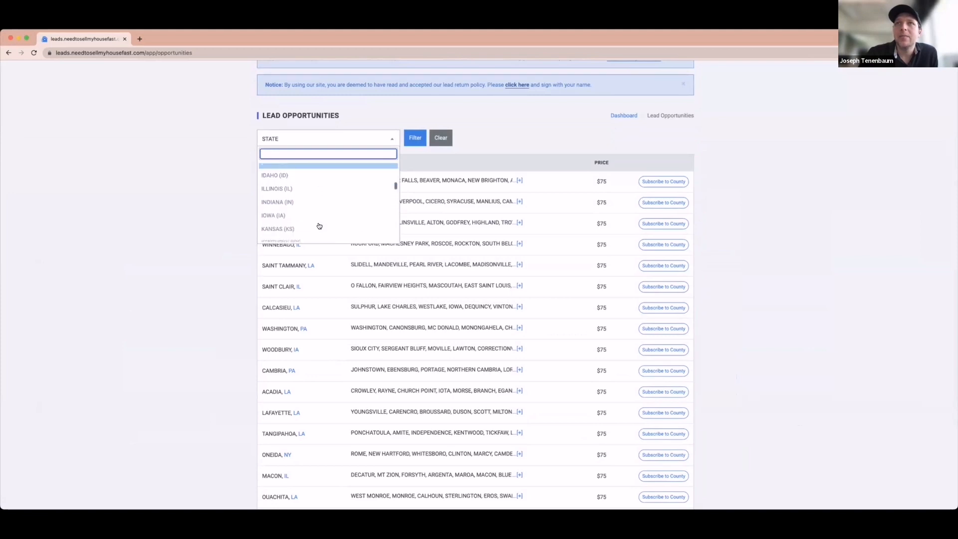
scroll(320, 226, "up", 3)
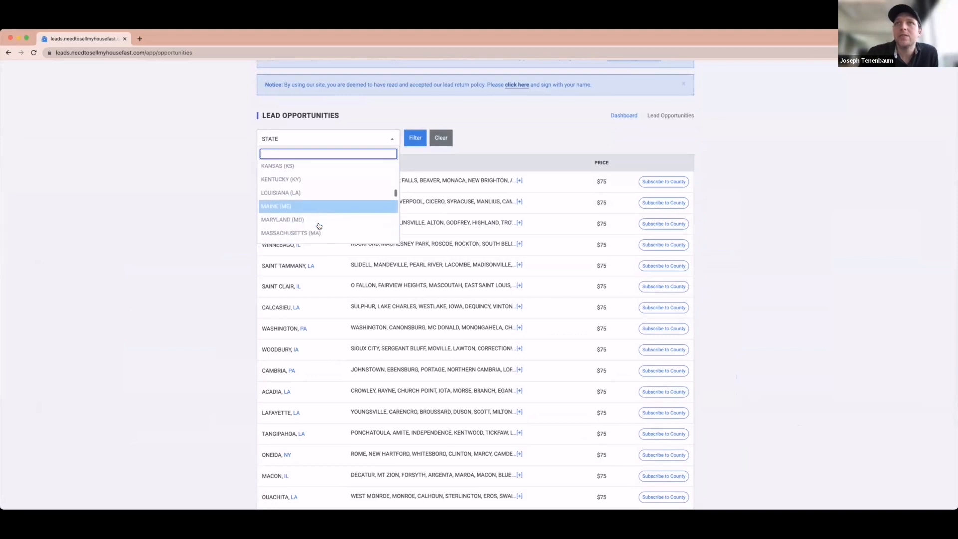
left_click(301, 183)
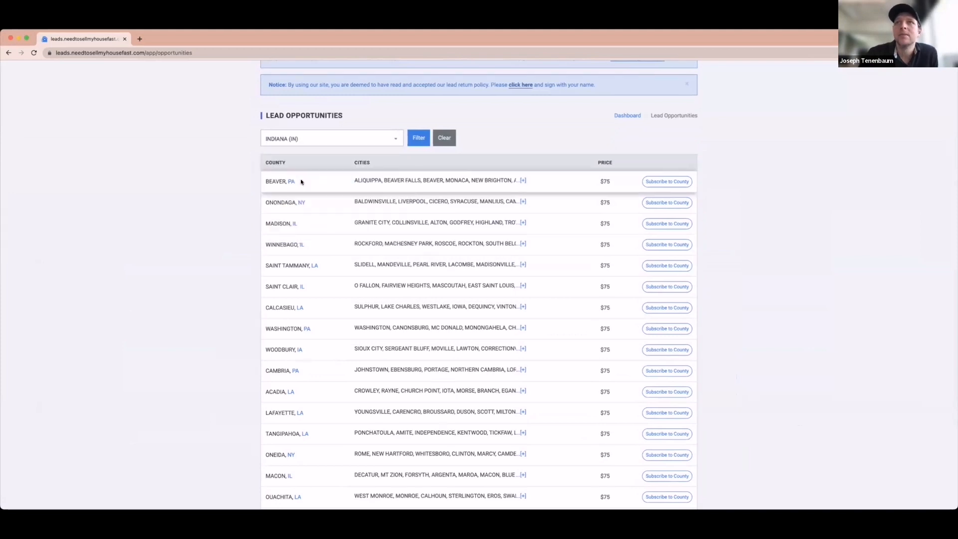
left_click(419, 138)
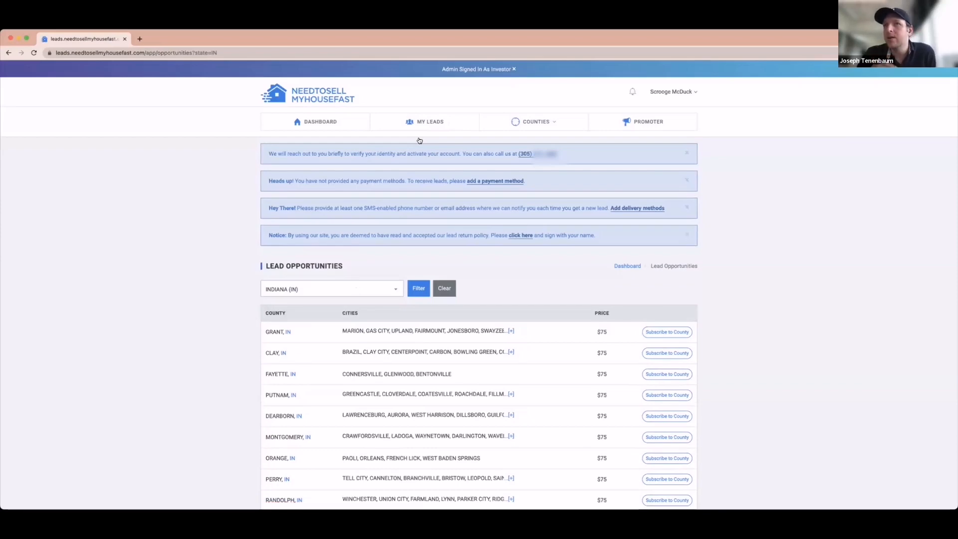
Step: Examine the lead prices of the Indiana counties, comparing Howard, Vigo and Jackson with the cheaper ones
scroll(612, 345, "down", 1)
scroll(613, 345, "down", 10)
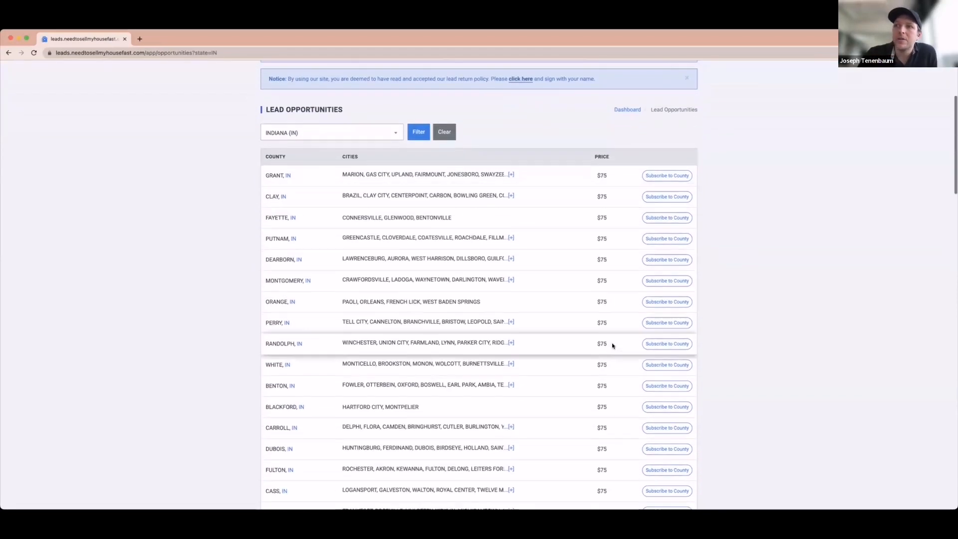
scroll(613, 345, "down", 1)
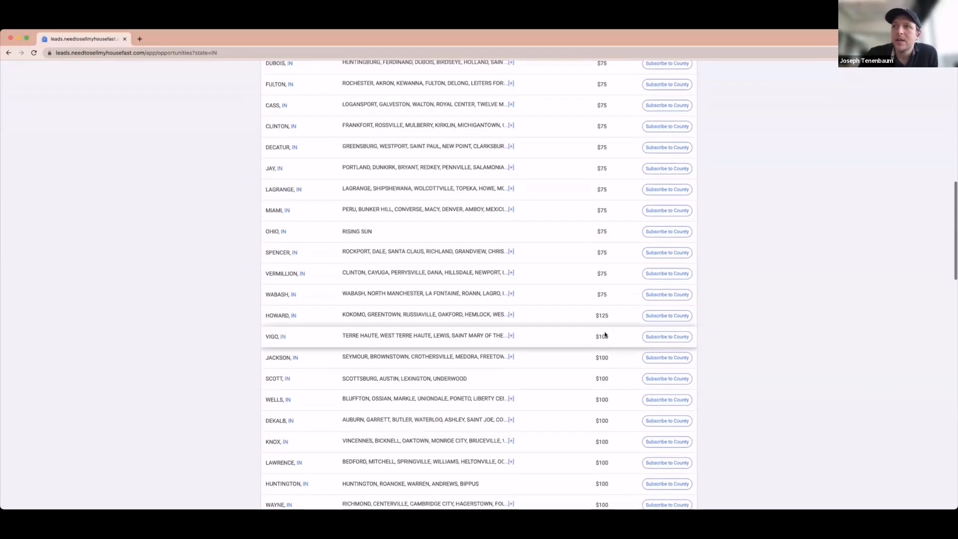
triple_click(603, 314)
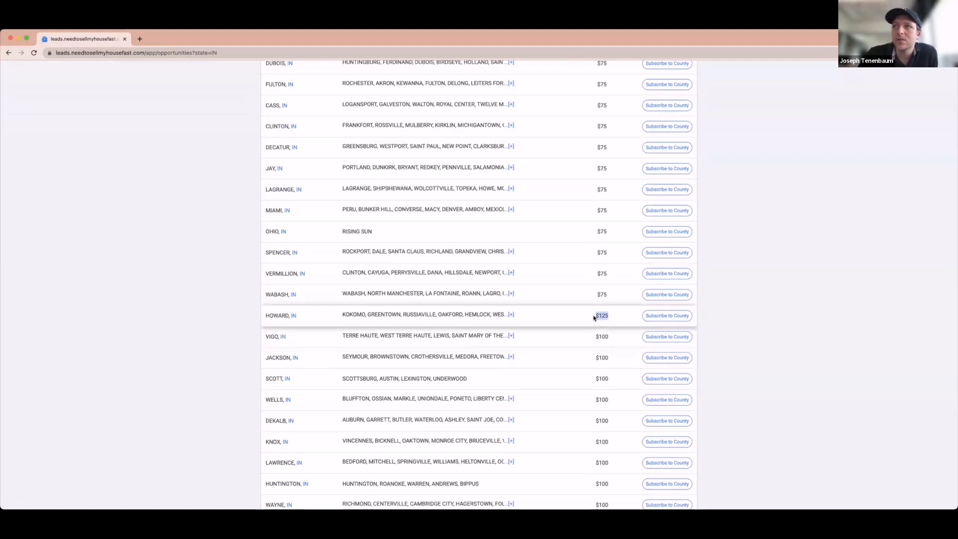
triple_click(596, 335)
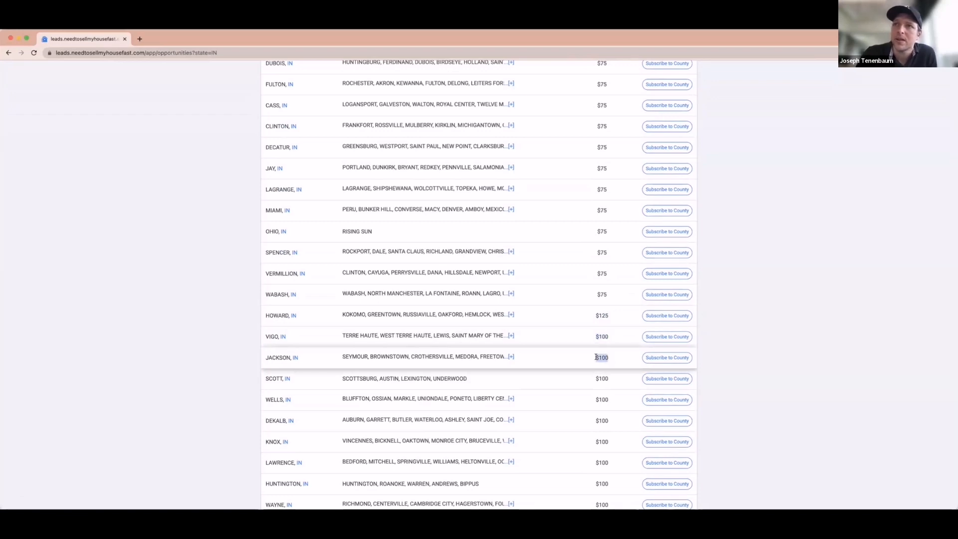
scroll(594, 357, "up", 3)
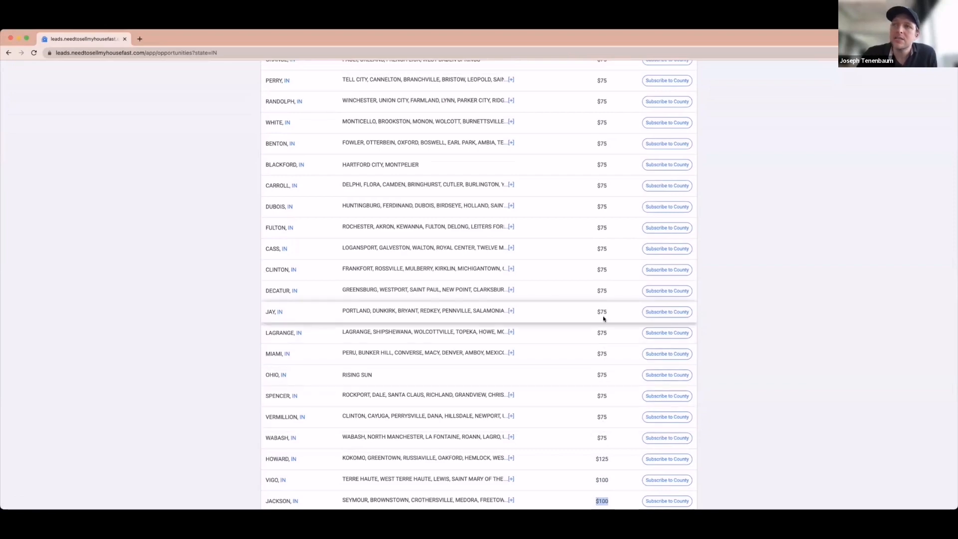
scroll(603, 319, "down", 1)
scroll(603, 319, "up", 3)
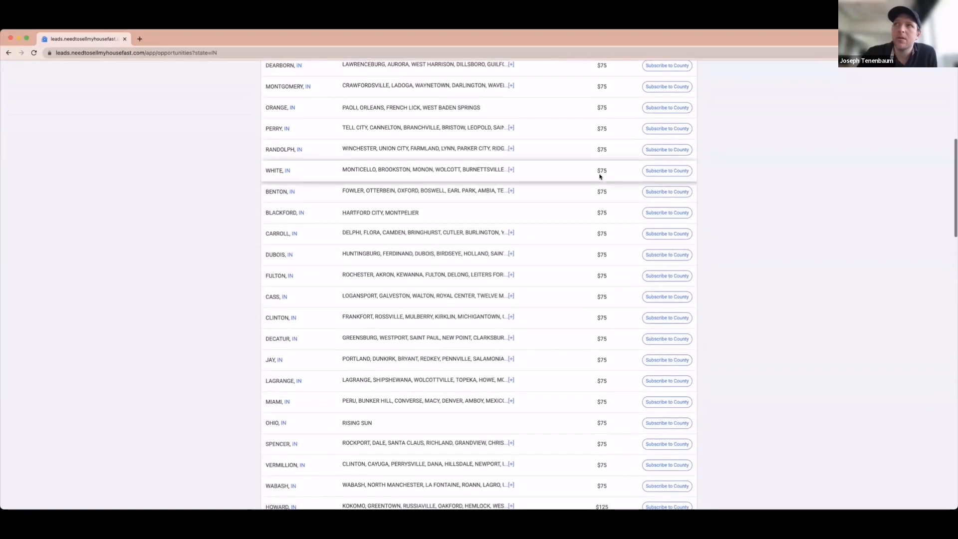
scroll(600, 176, "up", 3)
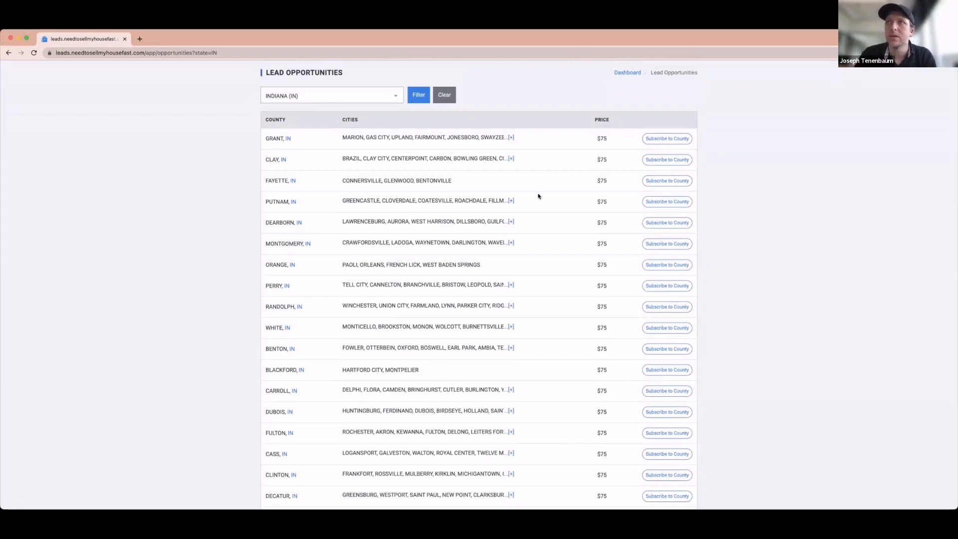
scroll(524, 195, "up", 5)
left_click(316, 288)
scroll(306, 376, "down", 10)
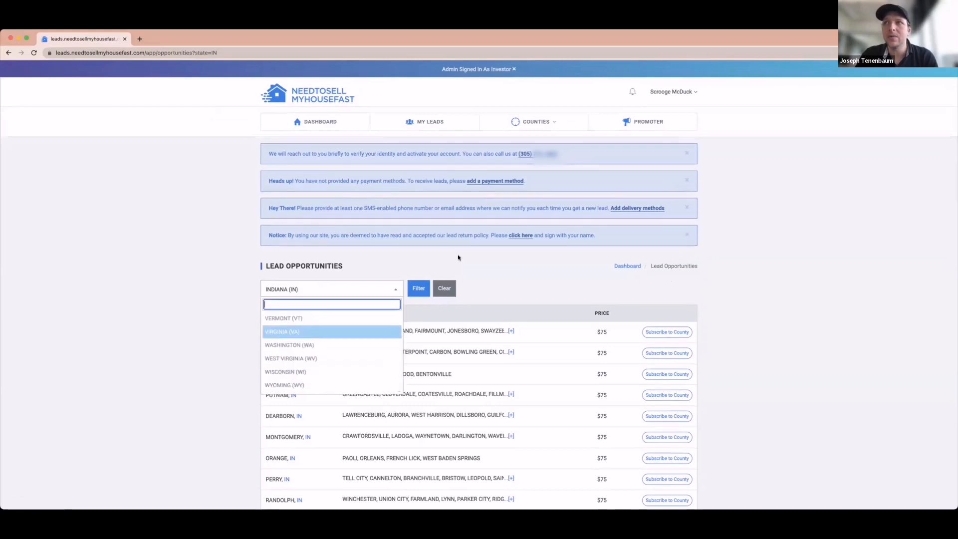
left_click(528, 263)
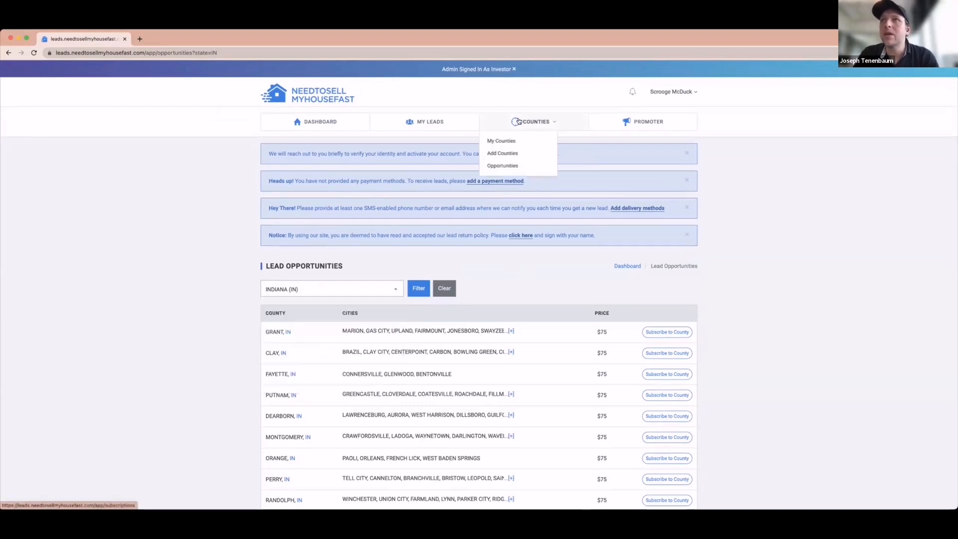
Step: Go to the page for adding counties and open the county list for Indiana
left_click(507, 158)
scroll(301, 331, "down", 8)
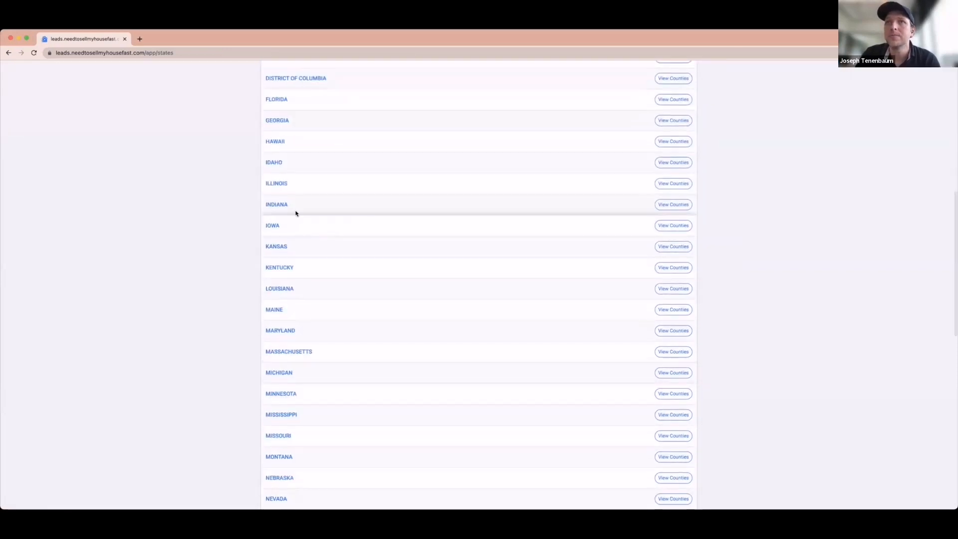
left_click(277, 205)
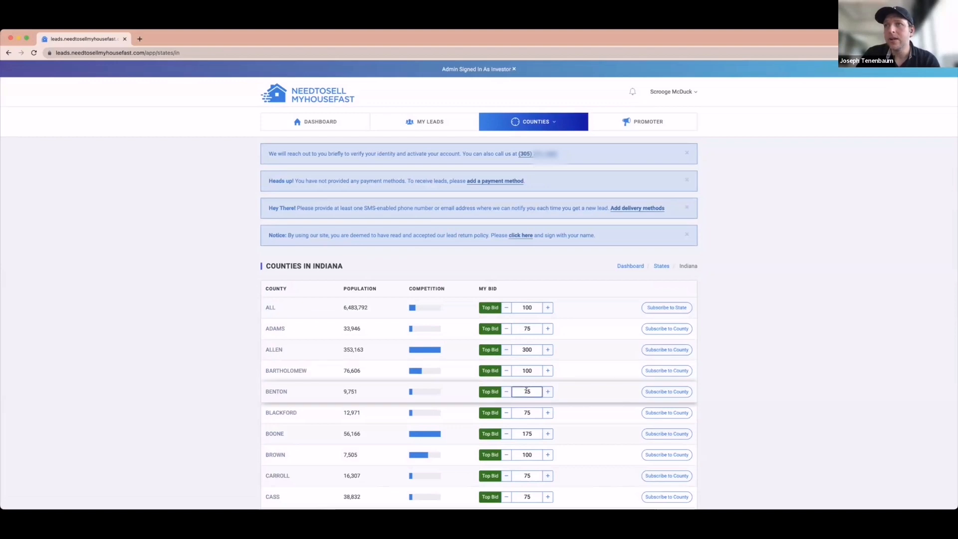
Step: Lower the bid for Bartholomew County to 75
left_click(532, 412)
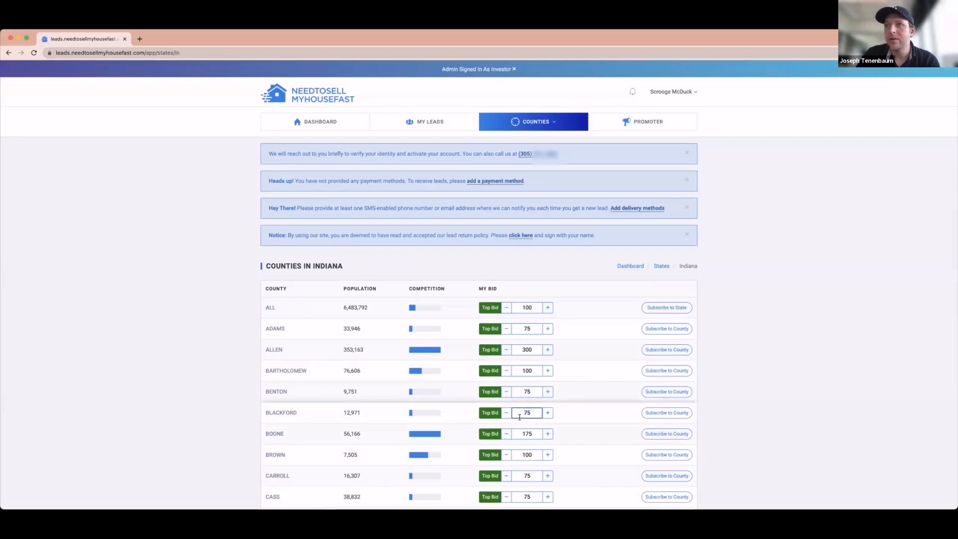
left_click(507, 373)
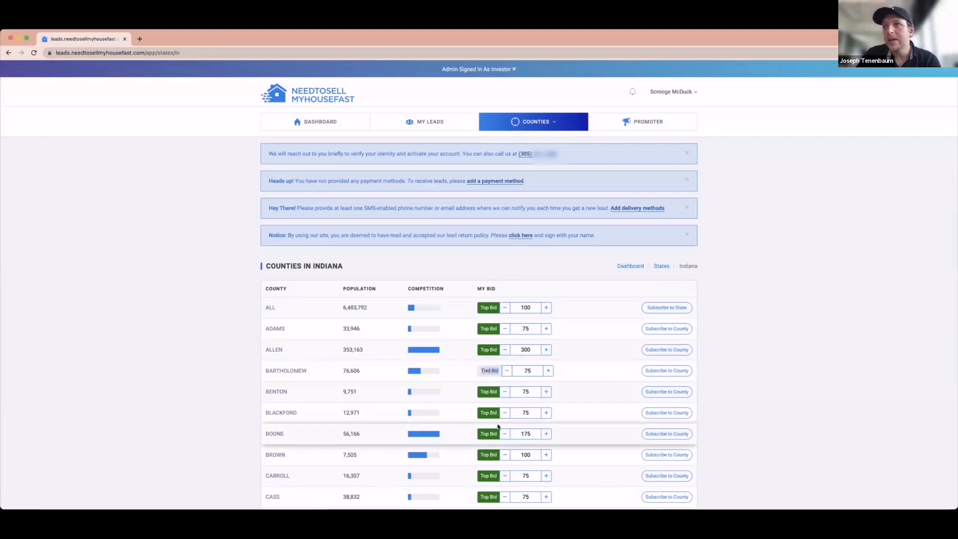
scroll(501, 432, "down", 1)
Step: Lower the bid for Allen County to 150
left_click(504, 318)
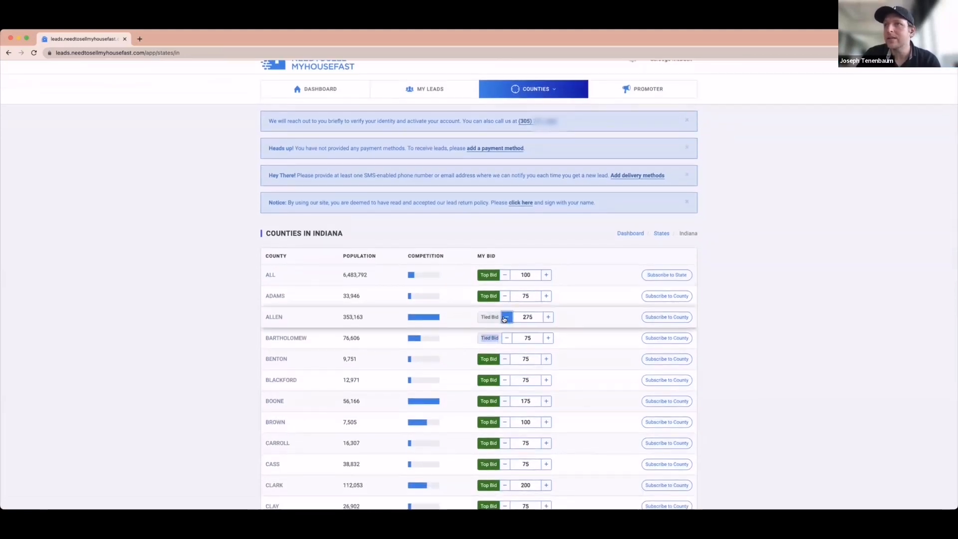
left_click(504, 318)
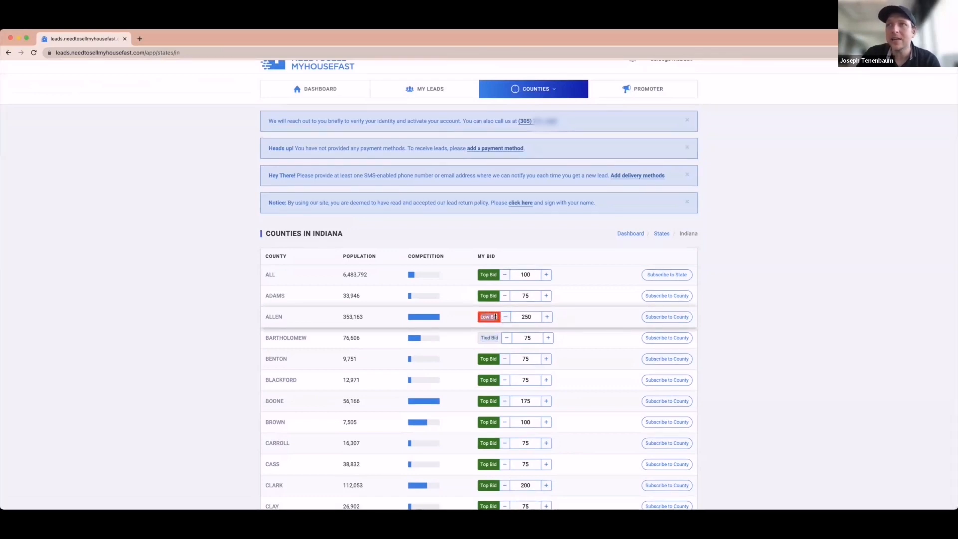
left_click(548, 318)
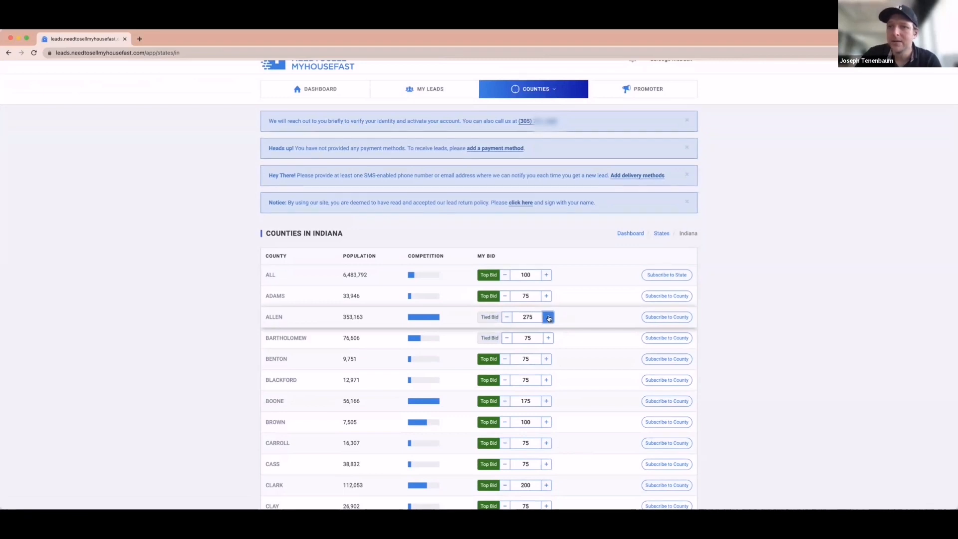
left_click(506, 317)
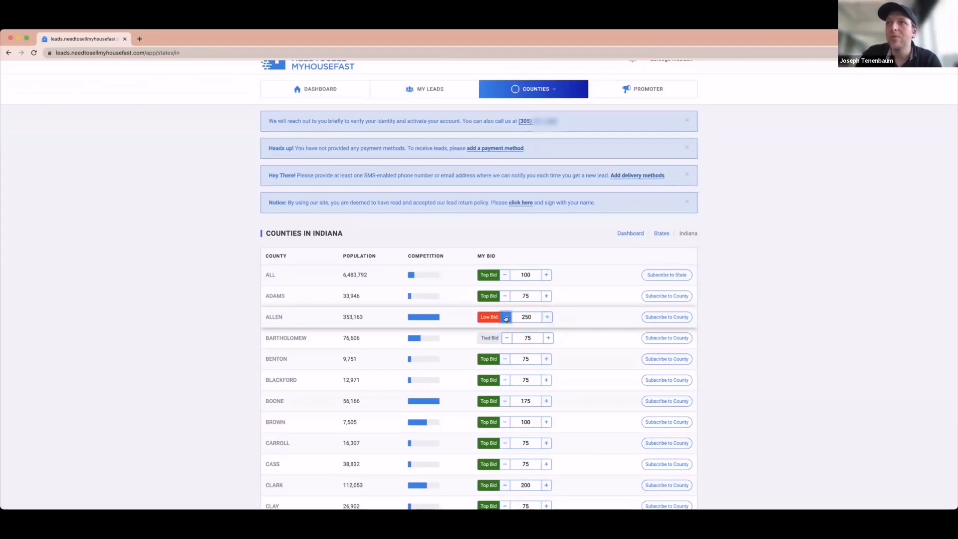
left_click(505, 317)
left_click(505, 318)
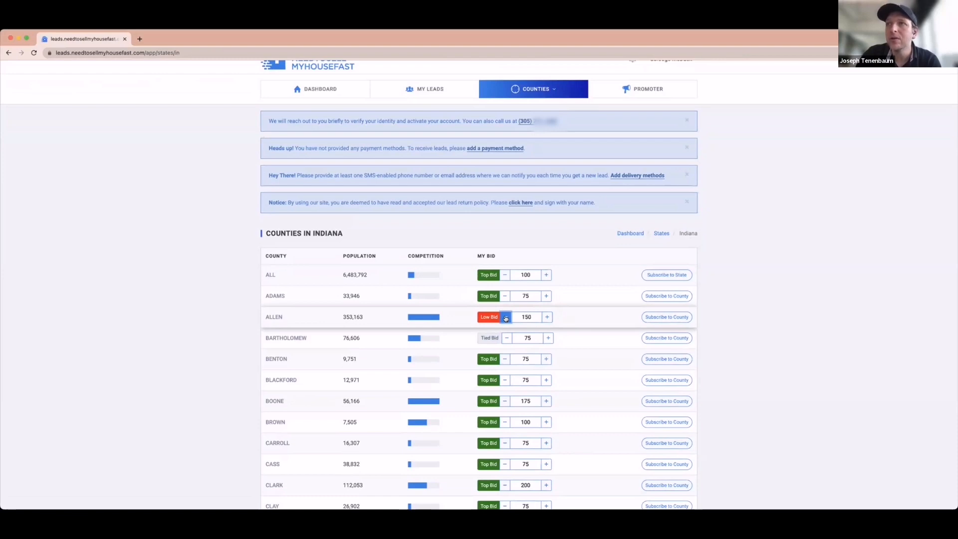
Step: Adjust the bid for Allen County and leave it at 200
left_click(548, 318)
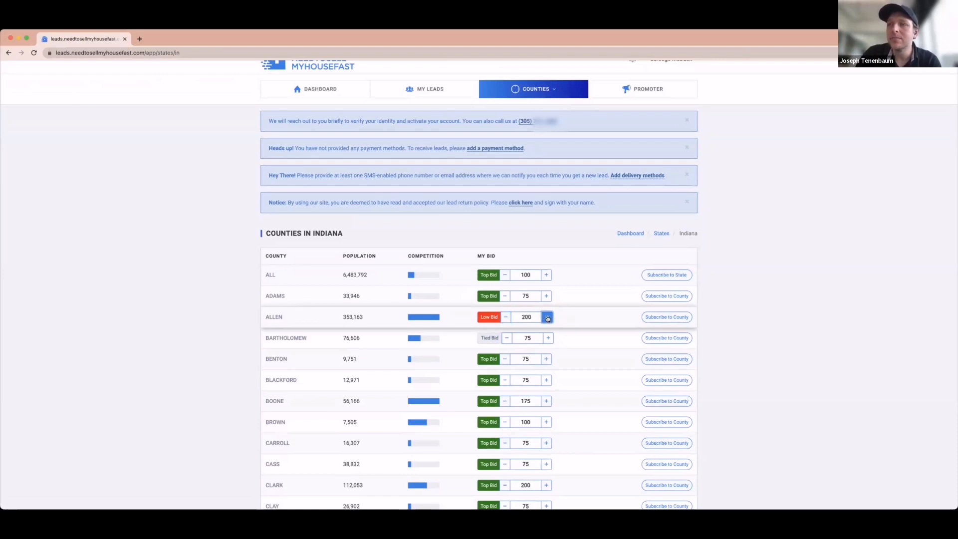
left_click(547, 318)
left_click(547, 318)
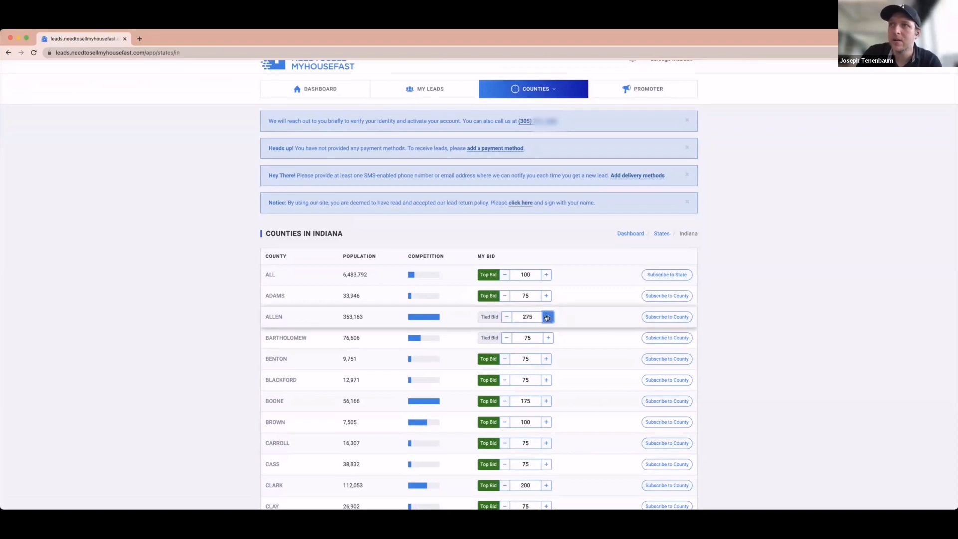
left_click(507, 318)
left_click(506, 318)
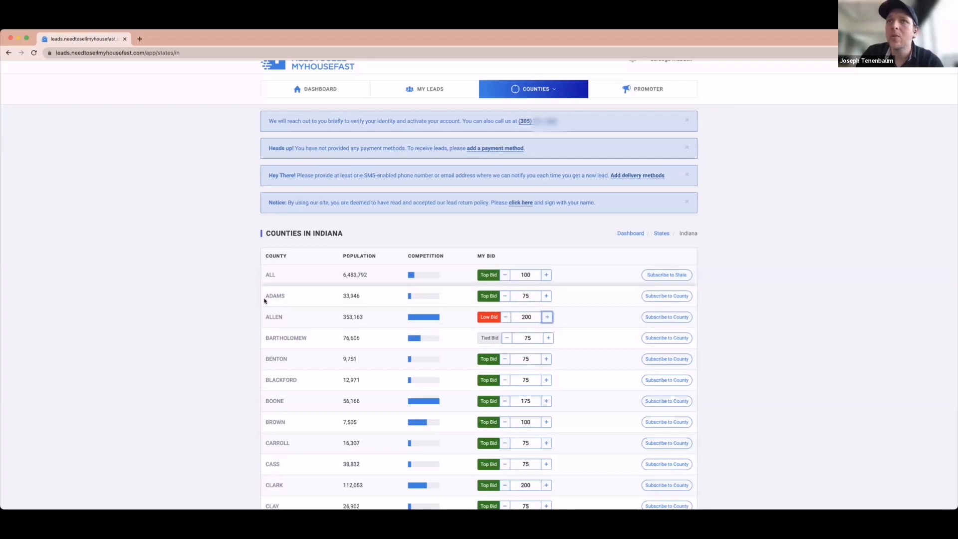
Step: Subscribe to the Indiana counties Adams, Benton and Boone at their listed bids
left_click(668, 296)
left_click(667, 359)
left_click(667, 401)
Step: Open the list of subscribed counties and switch off the Adams and Boone subscriptions
left_click(537, 92)
left_click(504, 133)
left_click(280, 330)
left_click(276, 383)
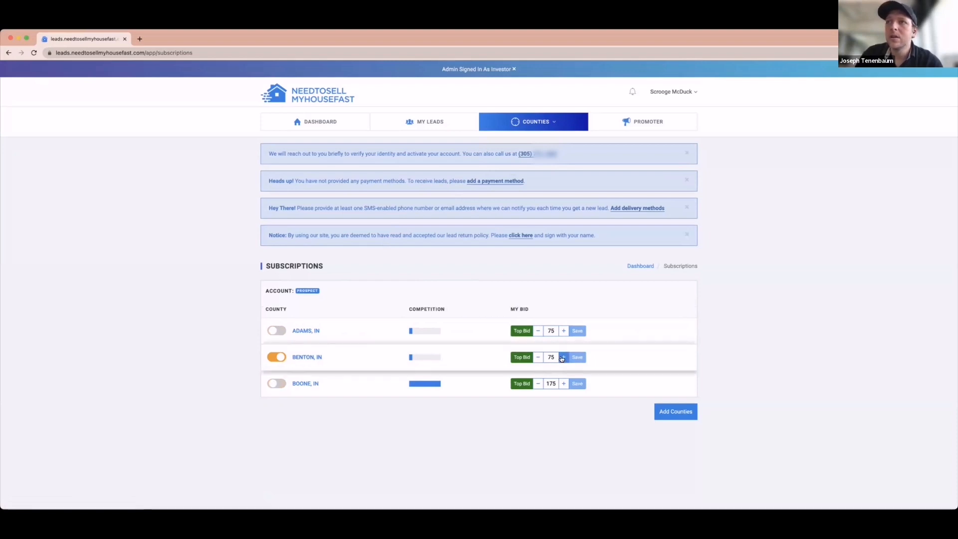
Step: Switch off the Benton subscription as well and lower the bid for Boone to 75
left_click(279, 332)
left_click(278, 357)
left_click(276, 382)
left_click(537, 383)
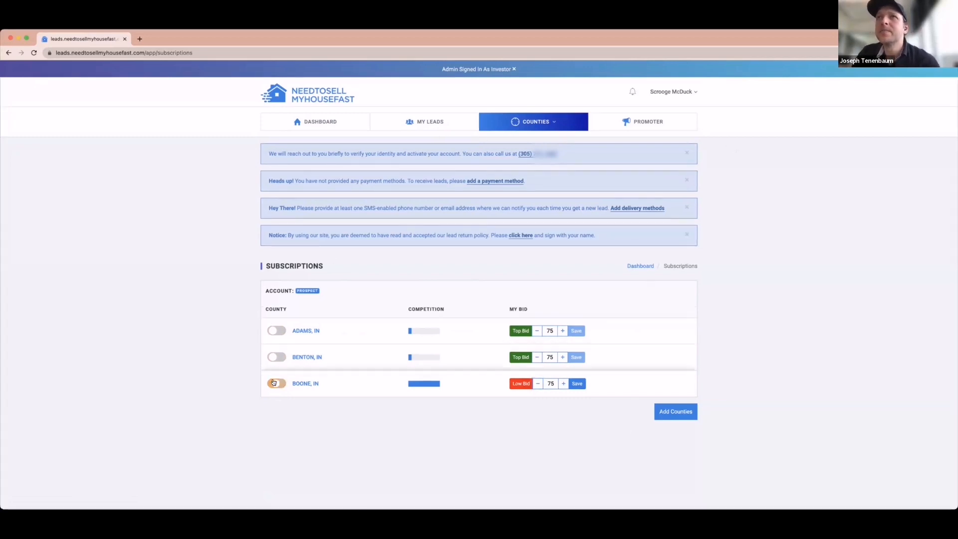
Step: Open the lead delivery settings and examine the advanced HTTP POST options, meta-variables and format examples
left_click(674, 92)
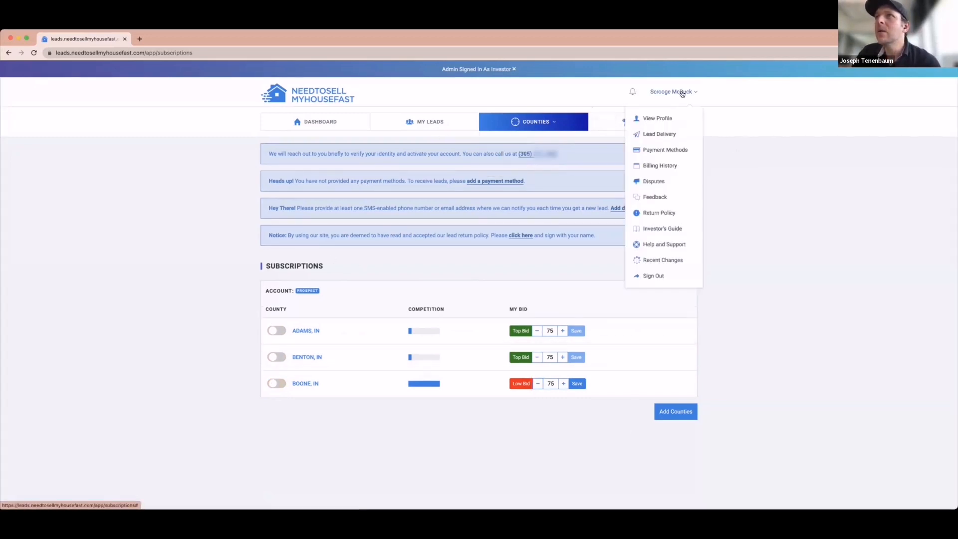
left_click(662, 134)
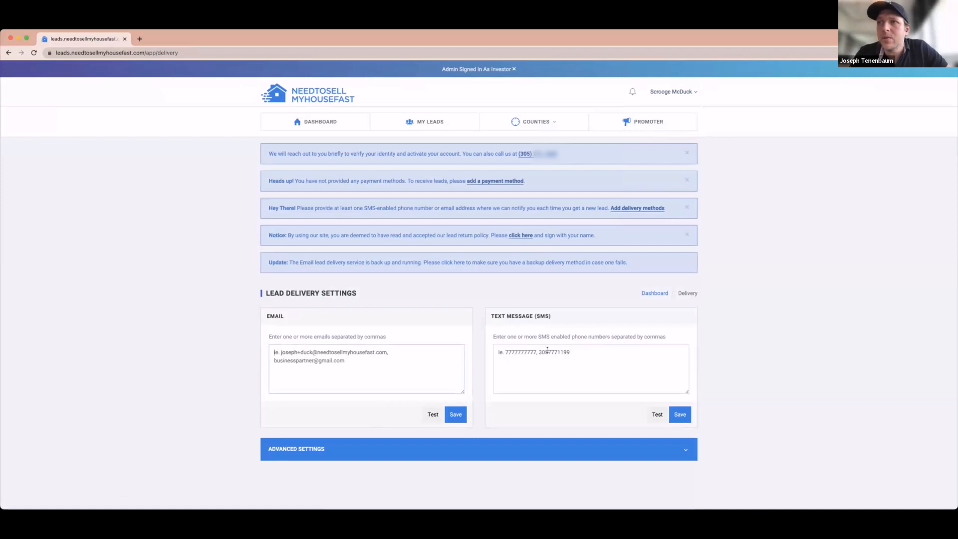
left_click(522, 455)
scroll(349, 190, "down", 6)
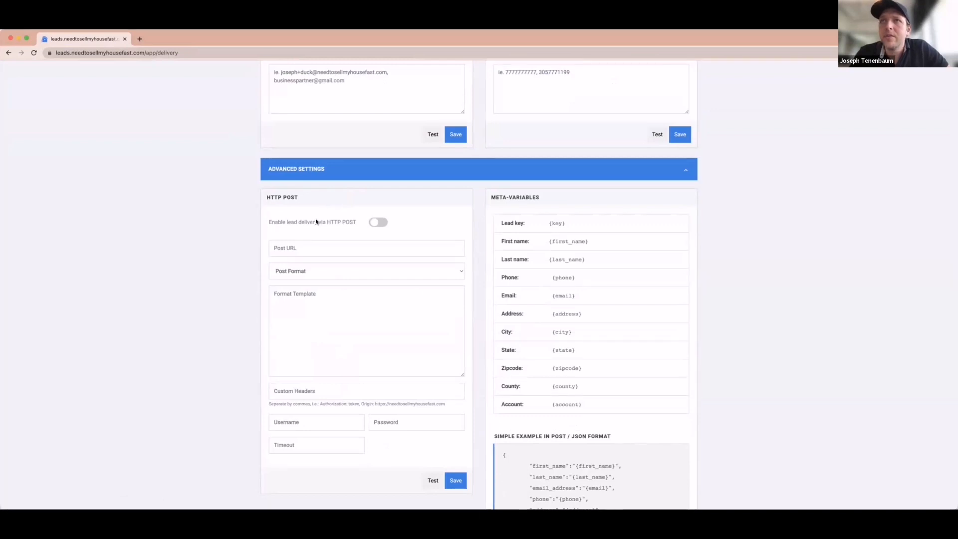
scroll(332, 236, "up", 2)
scroll(334, 236, "up", 3)
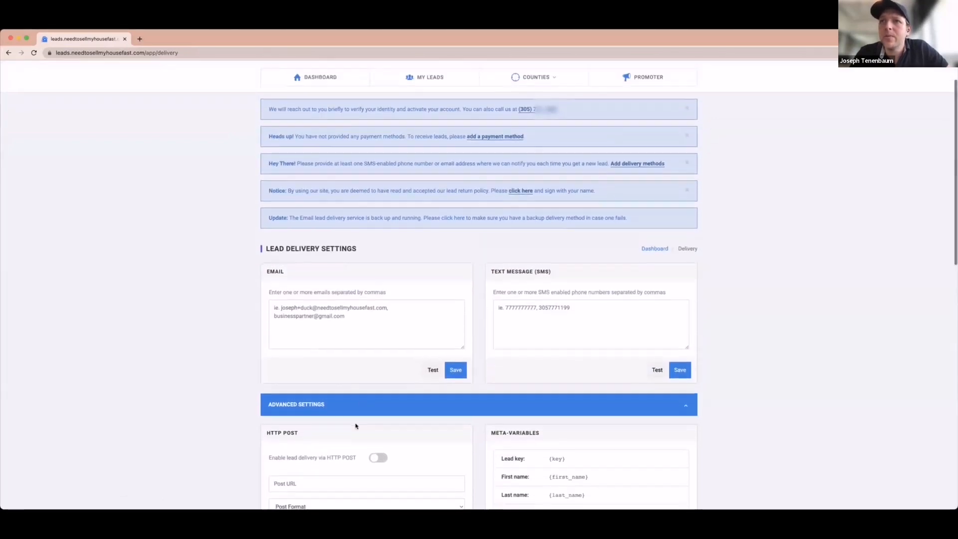
scroll(355, 423, "down", 4)
scroll(355, 425, "down", 5)
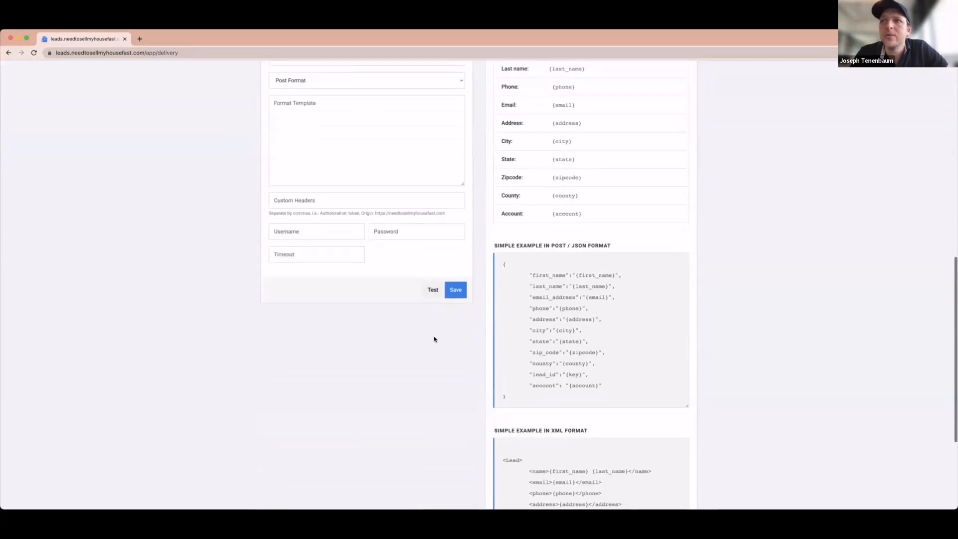
Step: Open the Investor's Guide and look through its table of contents and the Welcome To NTSMHF video section
scroll(461, 383, "up", 10)
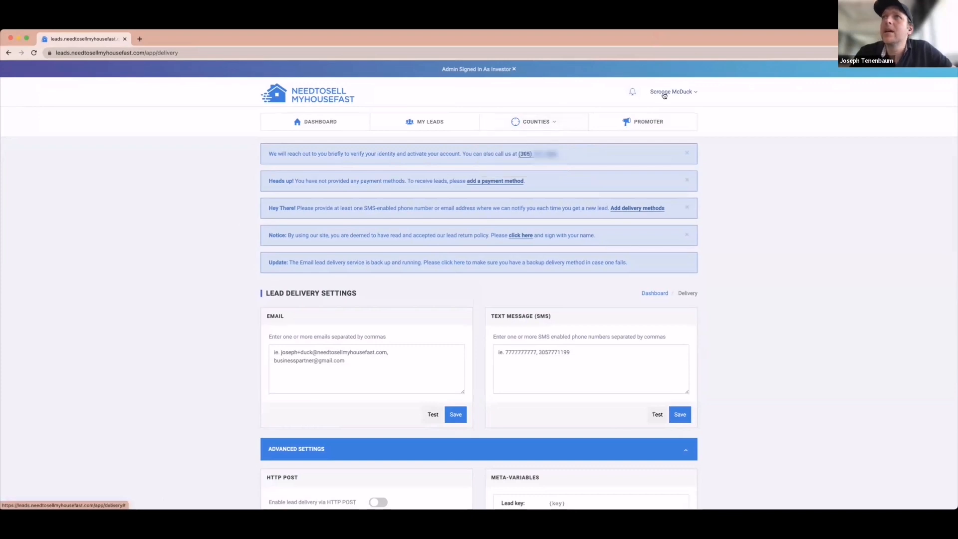
mouse_move(665, 95)
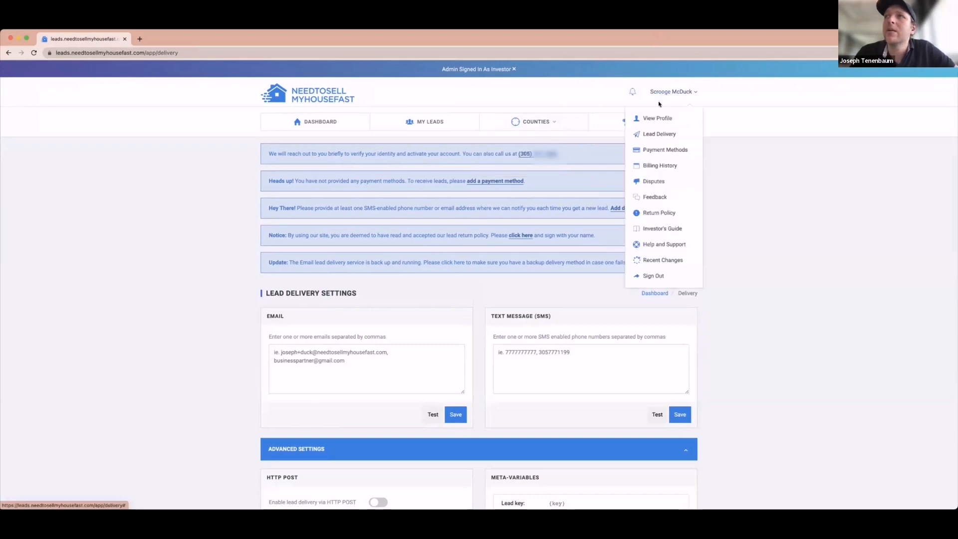
left_click(656, 229)
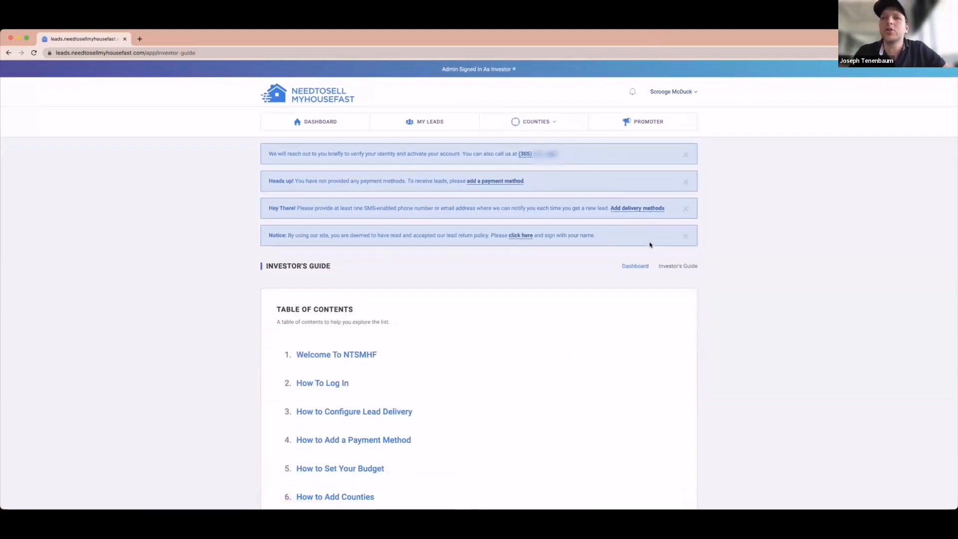
scroll(456, 360, "down", 5)
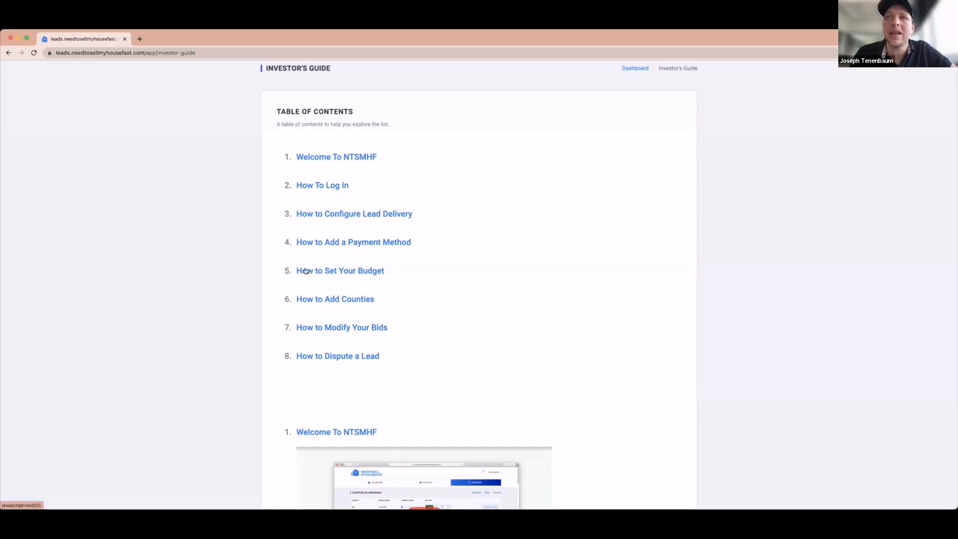
scroll(316, 240, "up", 5)
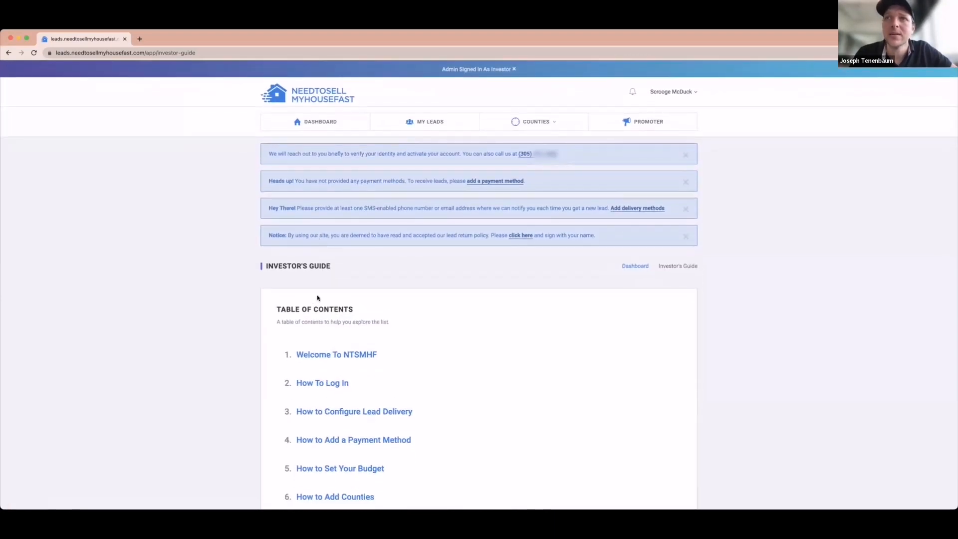
scroll(334, 372, "down", 6)
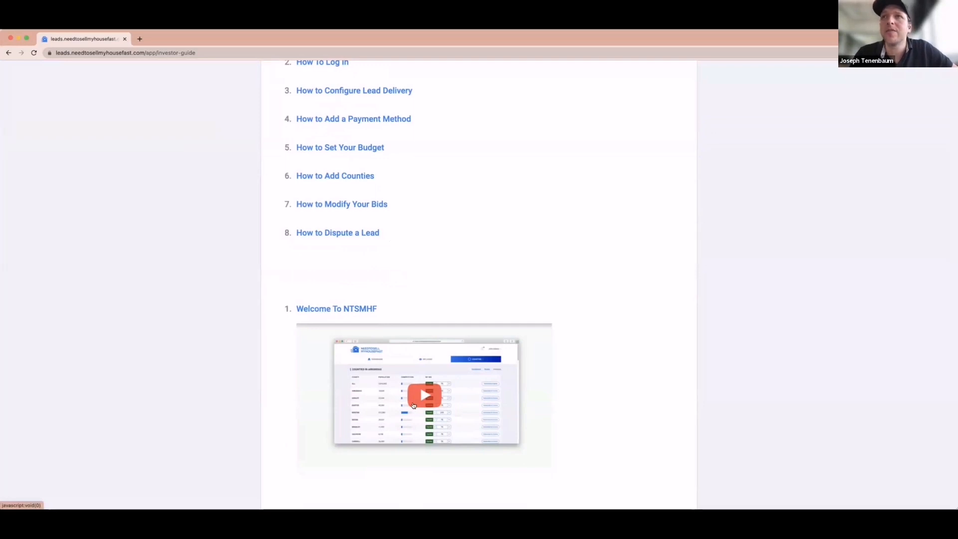
scroll(414, 405, "up", 6)
Step: Read the lead return policy down to its acceptance form, and open the investor profile
left_click(671, 92)
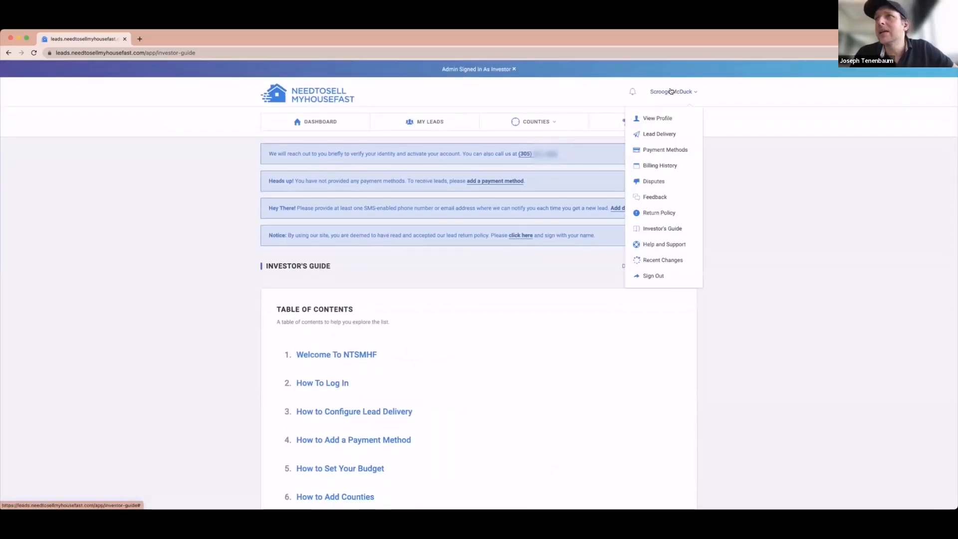
left_click(657, 214)
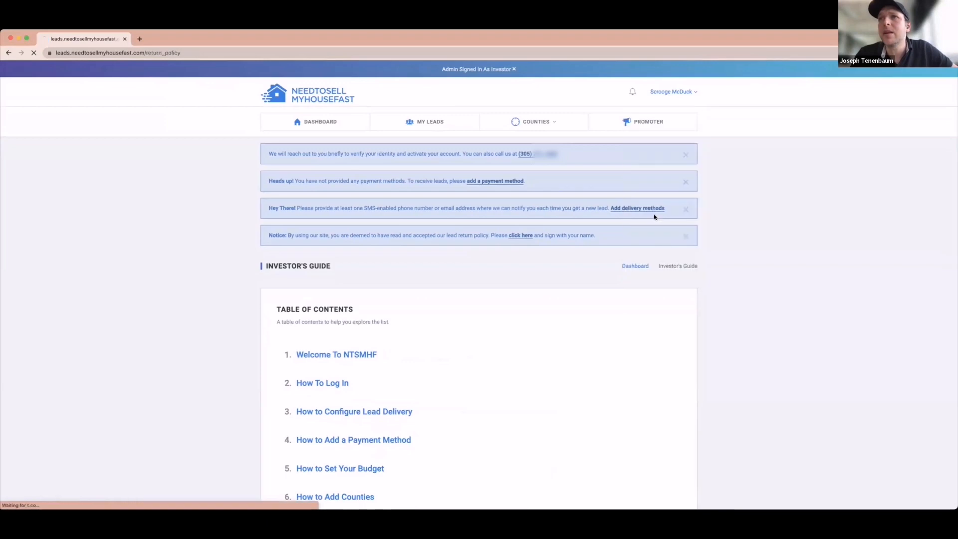
scroll(487, 351, "down", 3)
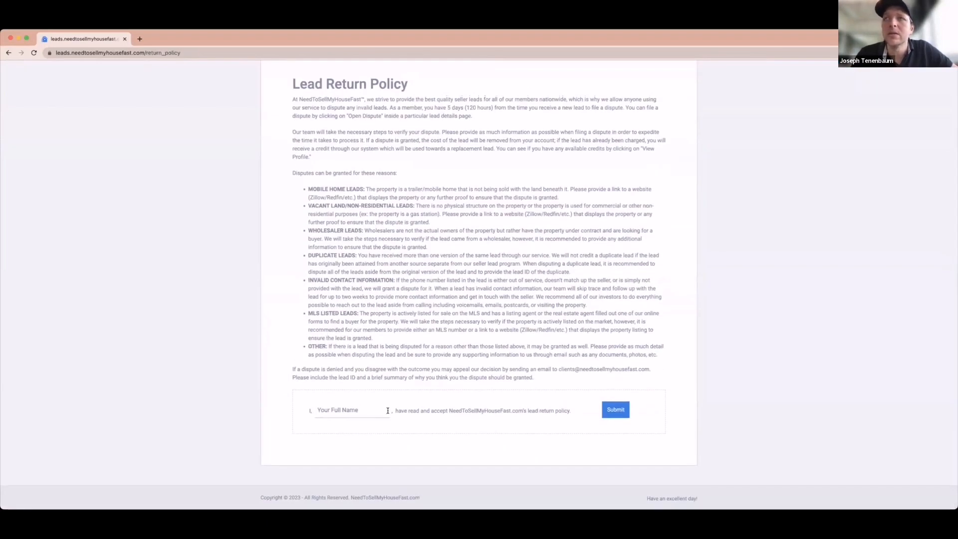
scroll(499, 300, "up", 3)
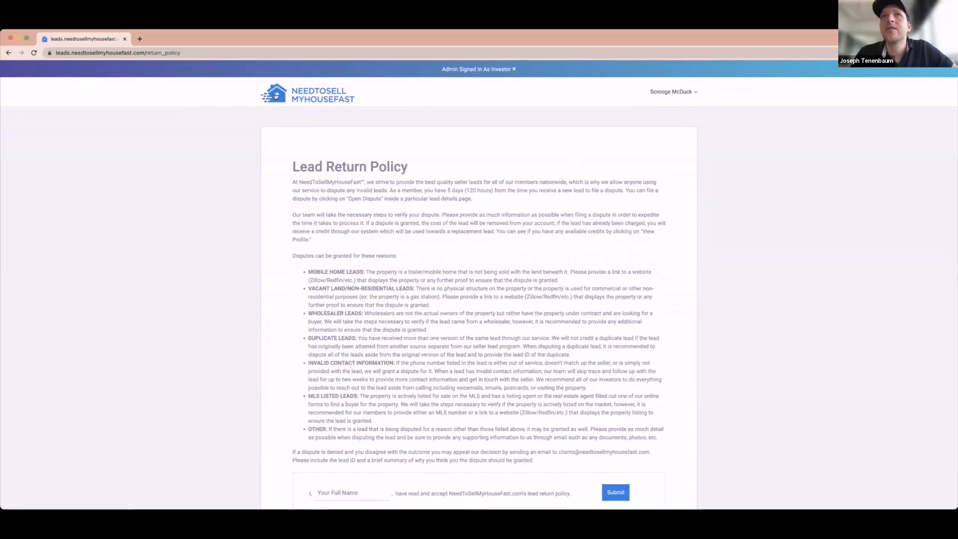
left_click(8, 52)
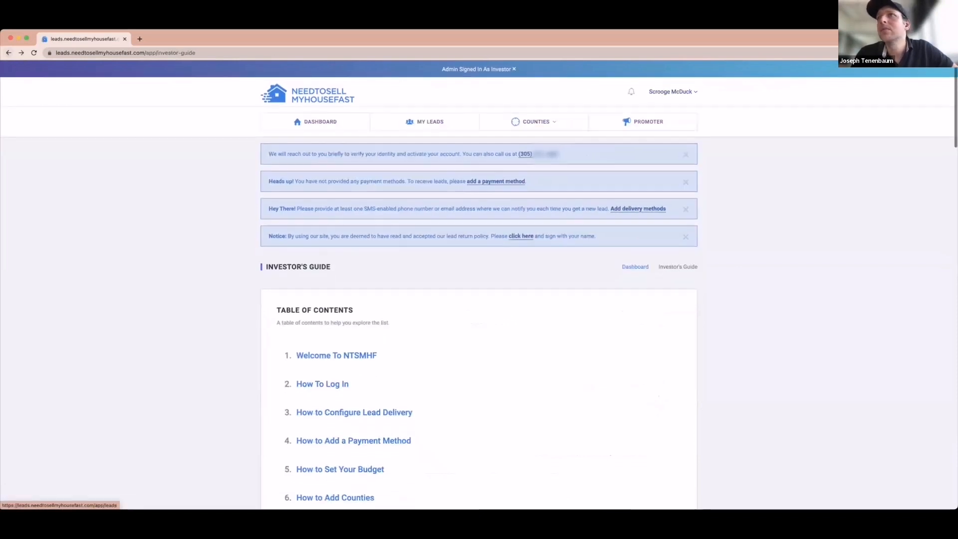
left_click(672, 92)
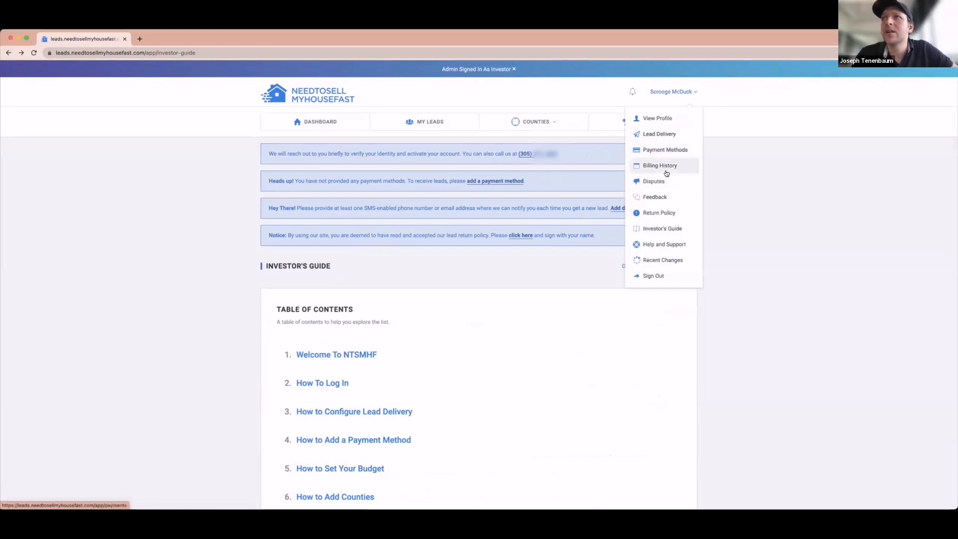
left_click(655, 117)
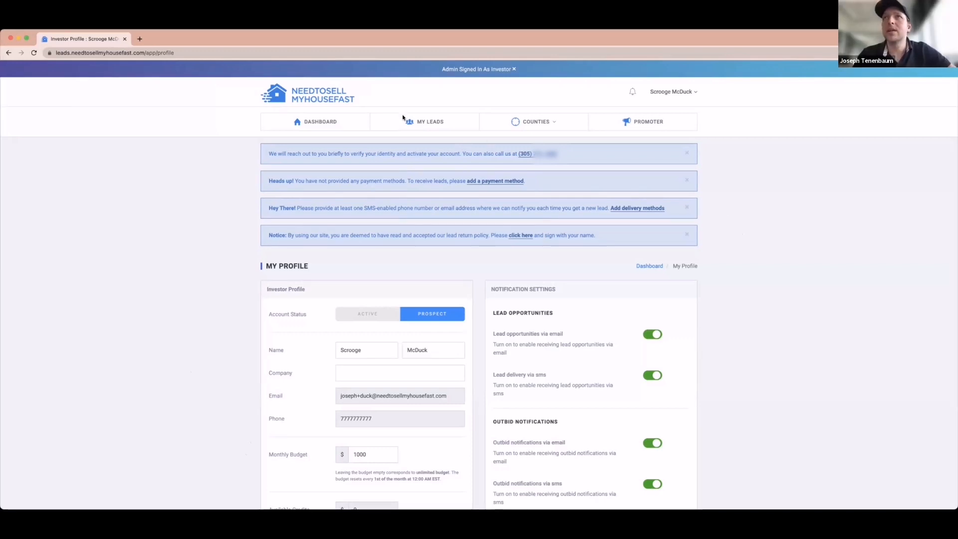
Step: Go to adding counties and open the list of counties in Arkansas
mouse_move(515, 123)
left_click(514, 123)
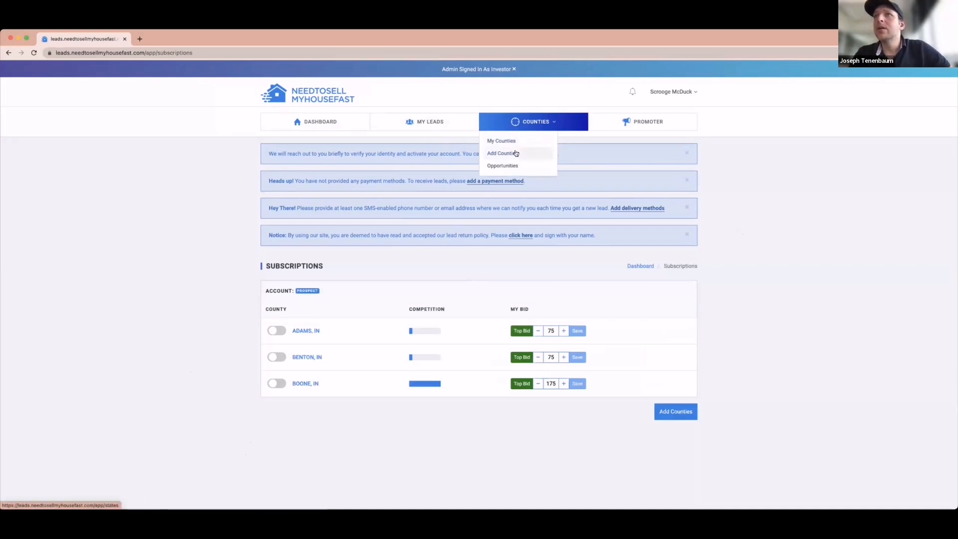
left_click(516, 153)
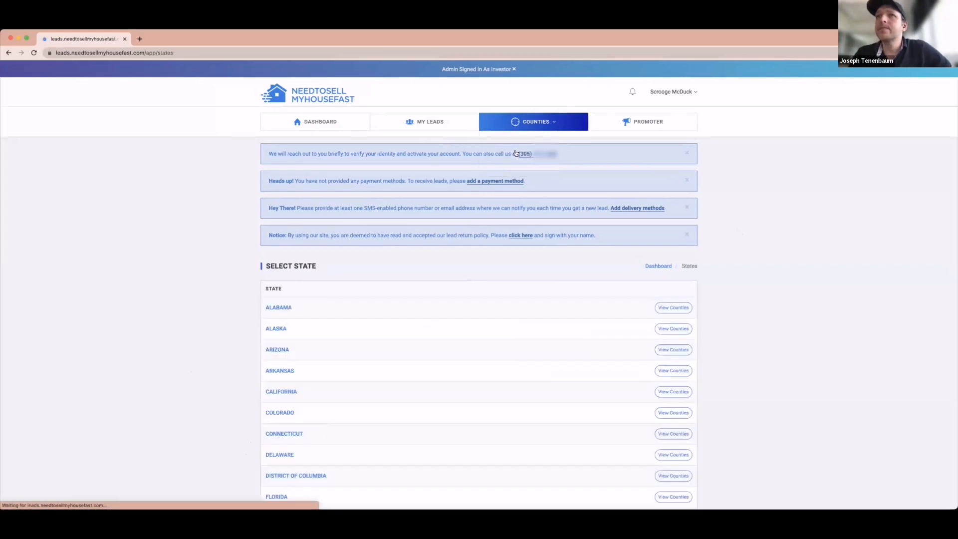
left_click(278, 371)
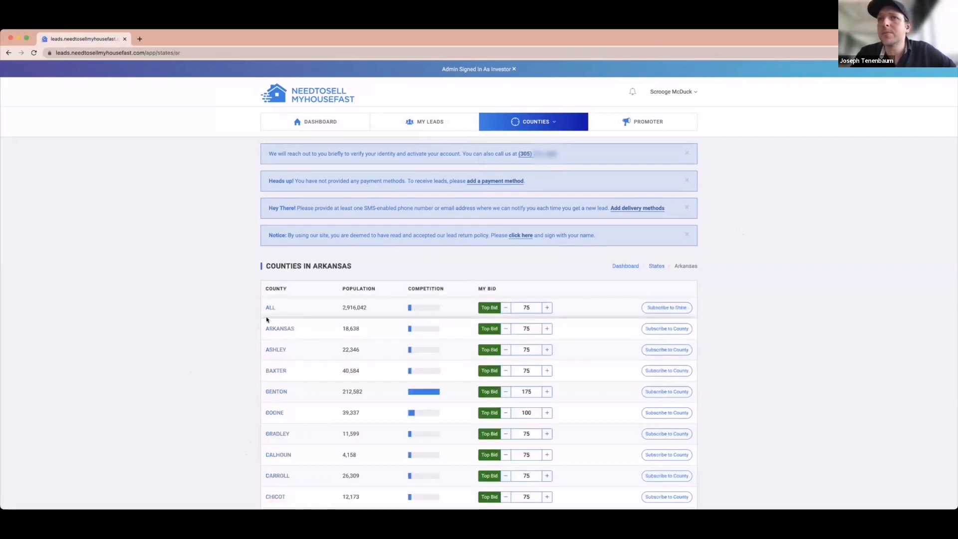
Step: Try a statewide Arkansas bid of 225, matching the listed bid for Craighead
left_click(514, 307)
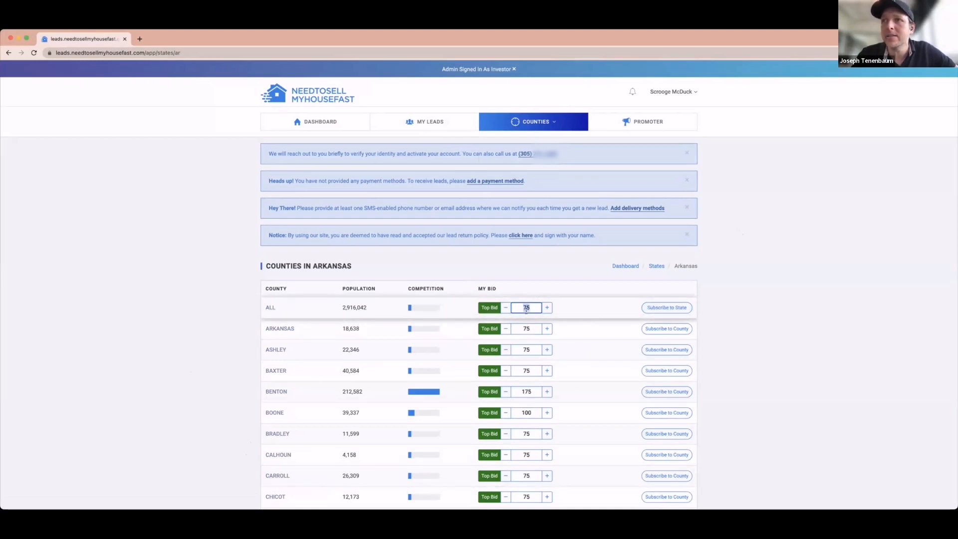
scroll(523, 391, "down", 5)
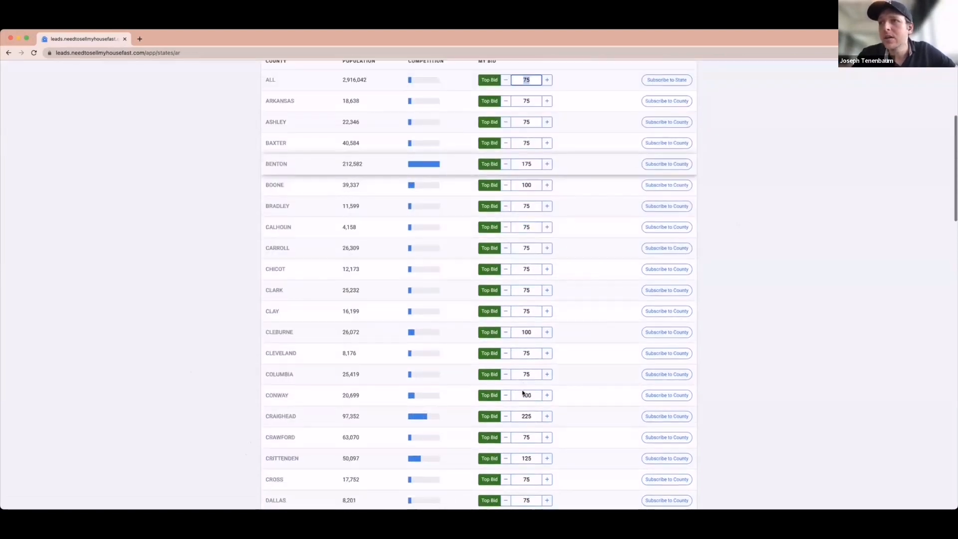
left_click(525, 378)
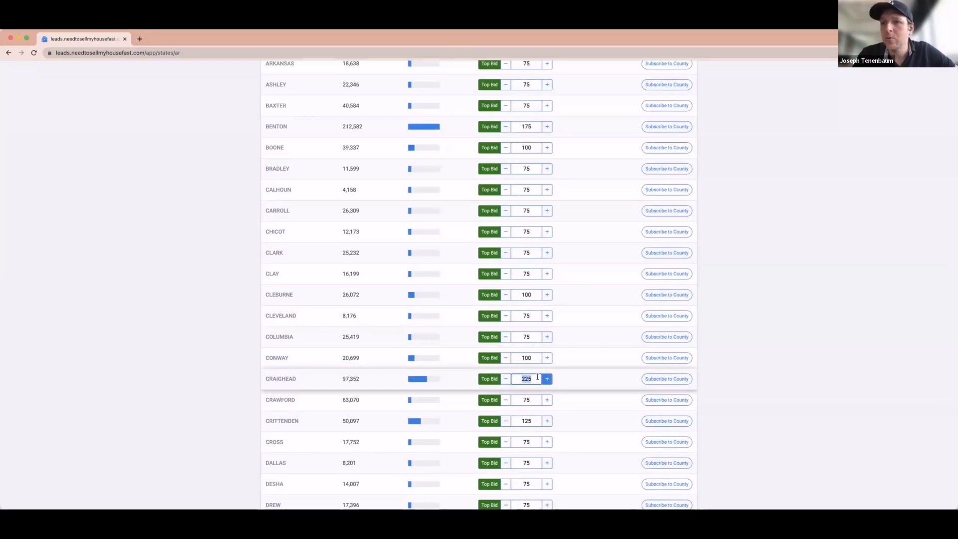
scroll(528, 374, "up", 5)
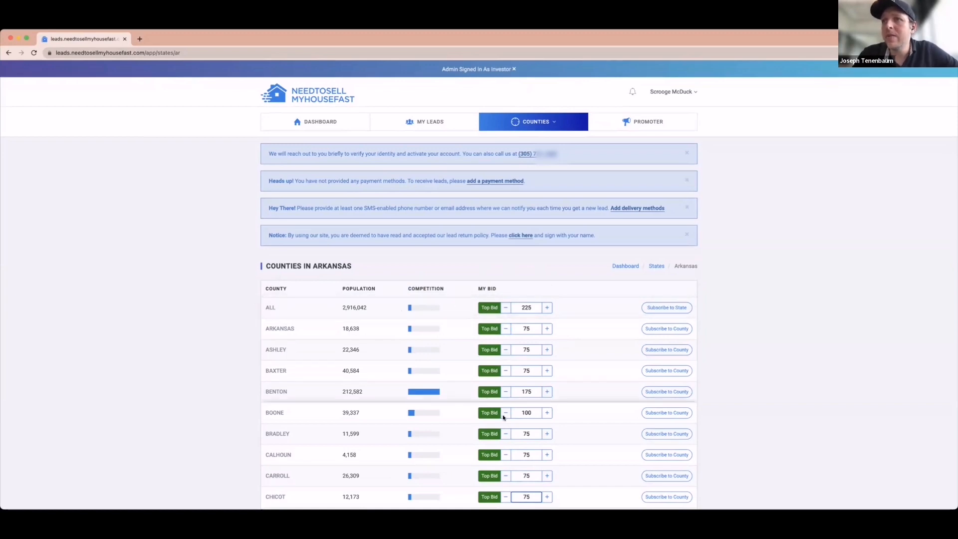
Step: Compare the bids of the Arkansas counties and subscribe to the whole state at 75
scroll(503, 417, "down", 5)
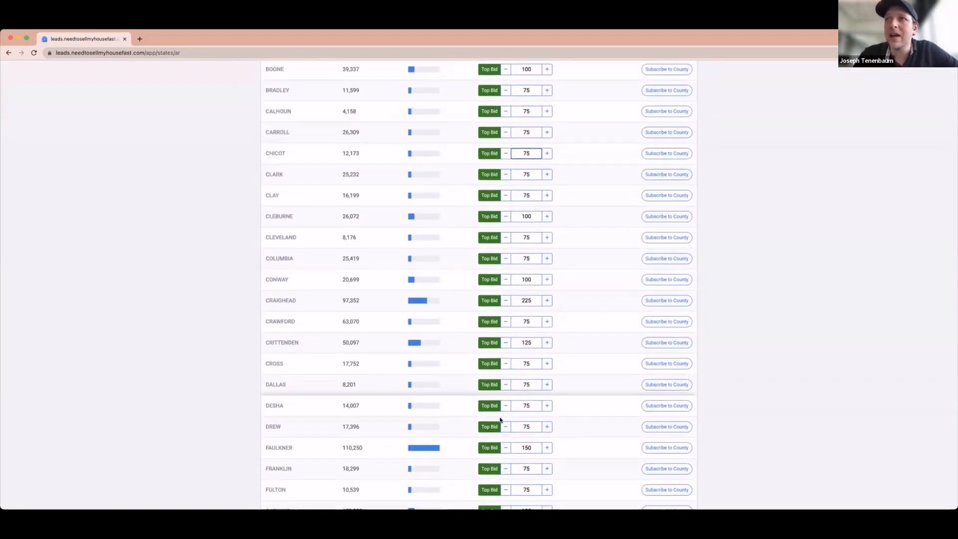
scroll(499, 418, "up", 6)
scroll(496, 392, "down", 1)
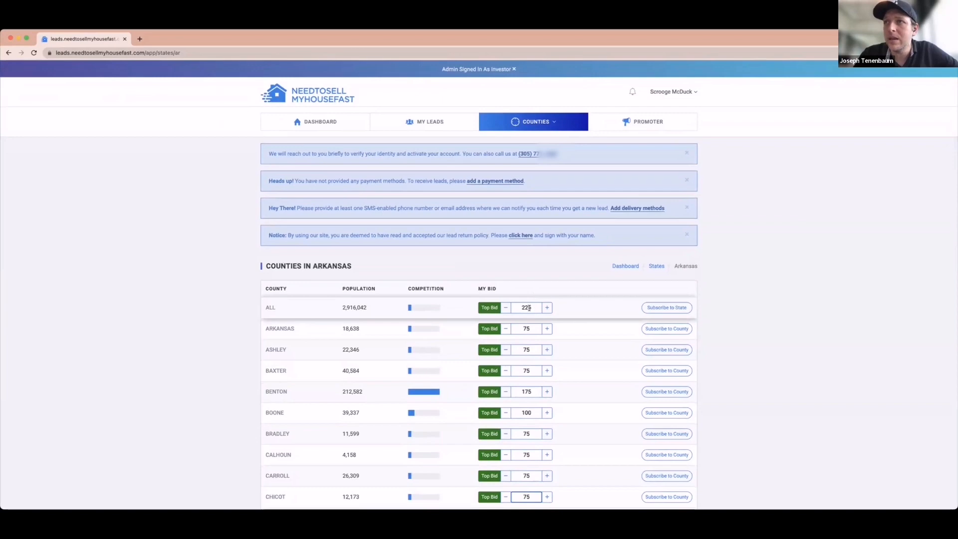
scroll(527, 349, "down", 4)
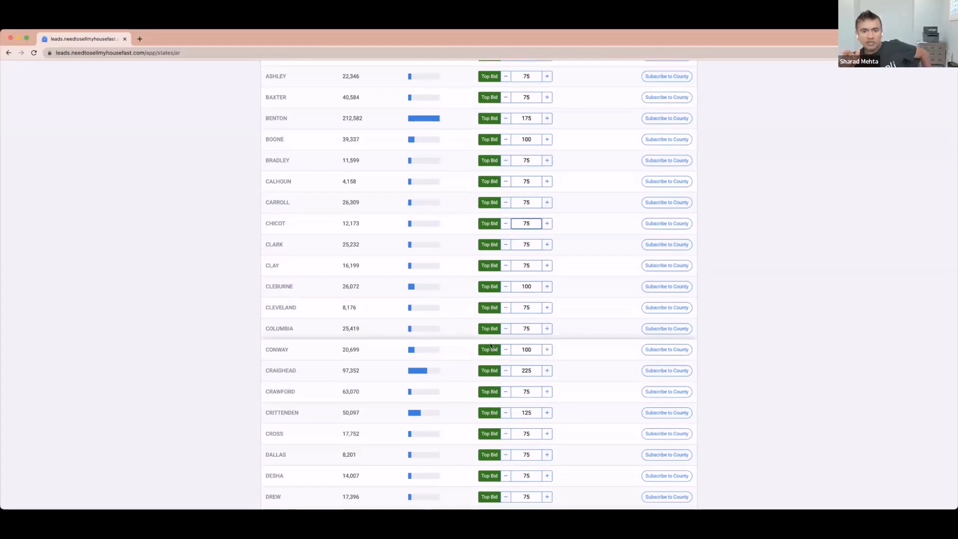
scroll(490, 346, "up", 6)
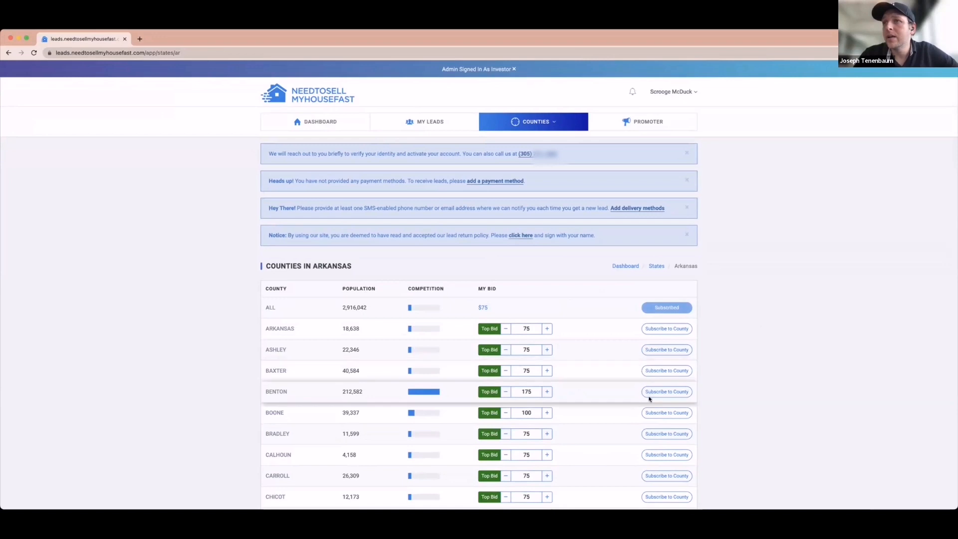
Step: Subscribe to the Arkansas counties Craighead at 225 and Pulaski at 300
scroll(649, 397, "down", 5)
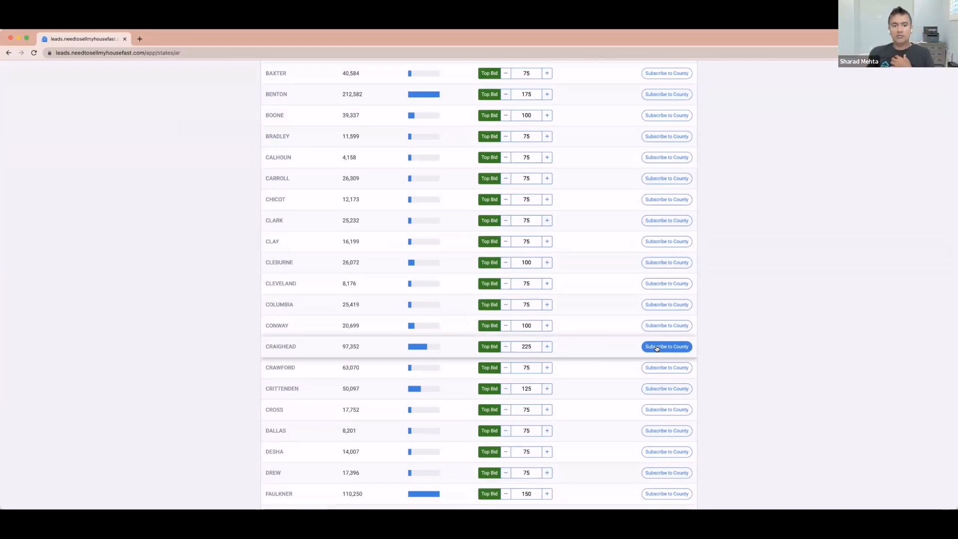
left_click(656, 348)
scroll(657, 348, "down", 5)
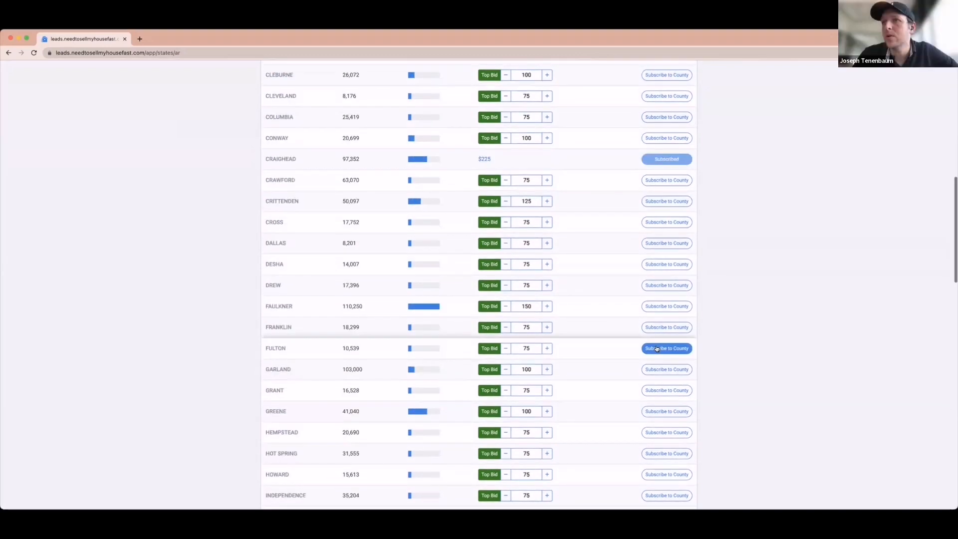
scroll(657, 348, "down", 8)
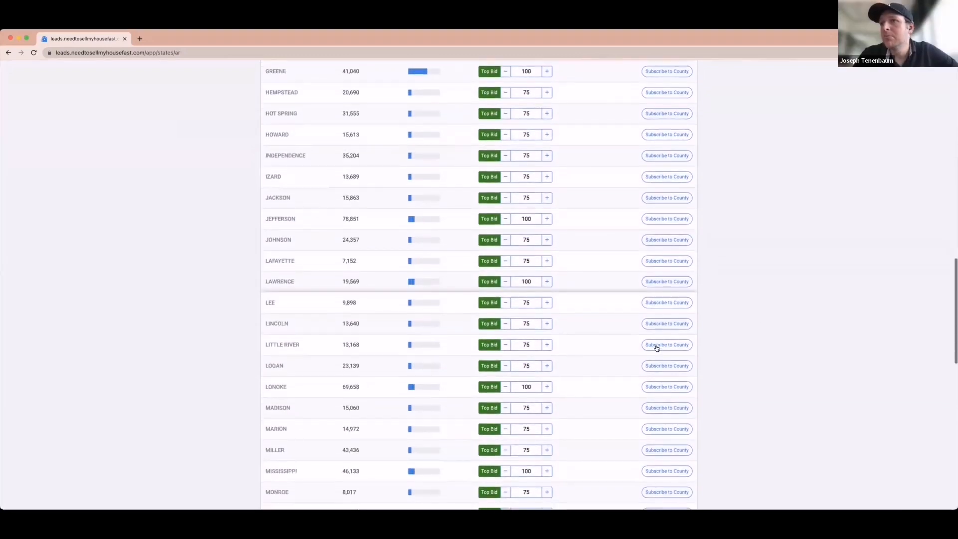
scroll(657, 348, "down", 6)
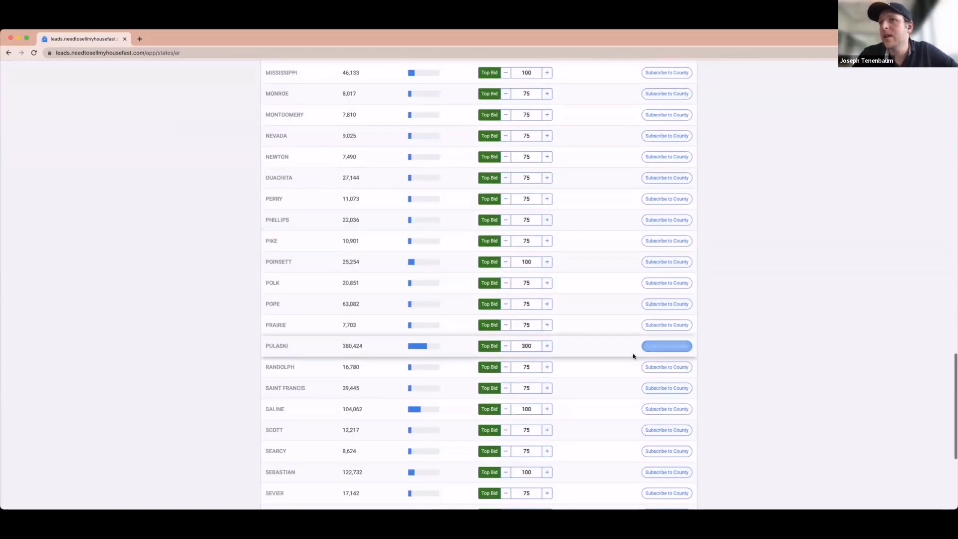
left_click(673, 349)
Step: Open the list of subscribed counties
scroll(387, 336, "up", 15)
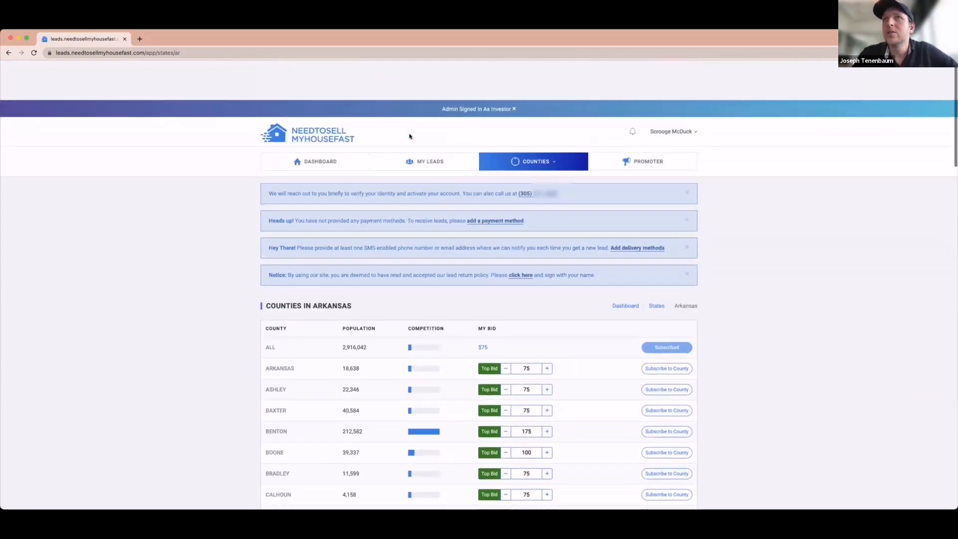
left_click(532, 125)
left_click(501, 141)
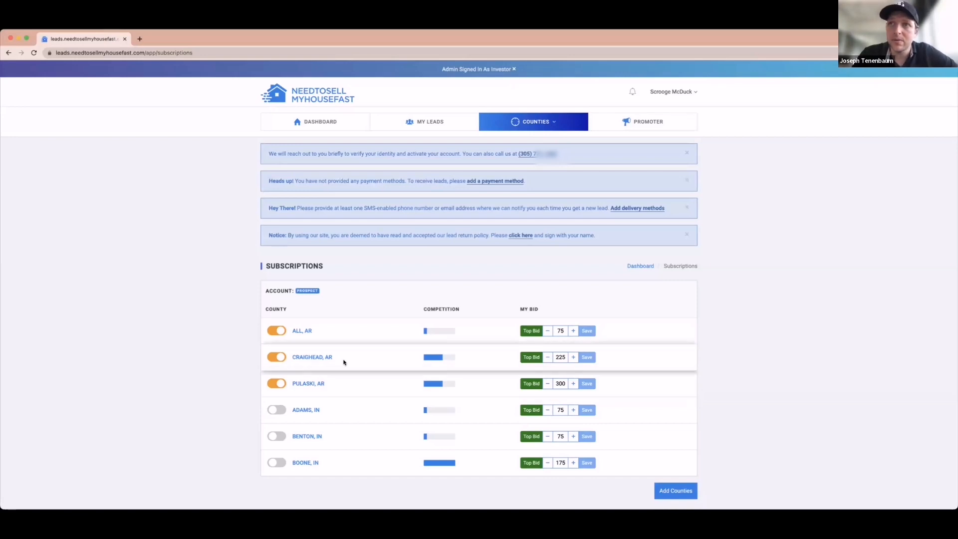
Step: Try a bid of 225 for all of Arkansas and return it to 75, and lower and restore Craighead's bid to 225
left_click(574, 331)
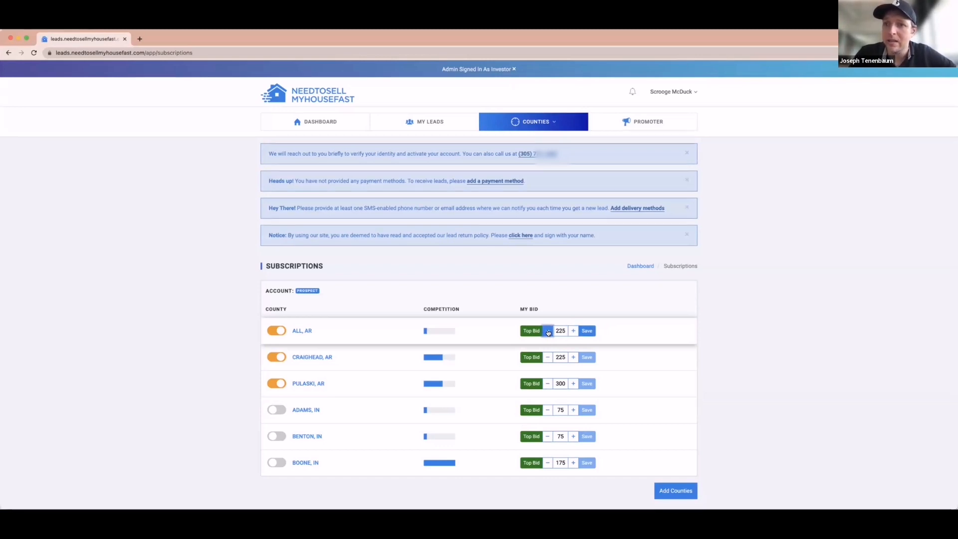
left_click(548, 331)
left_click(548, 332)
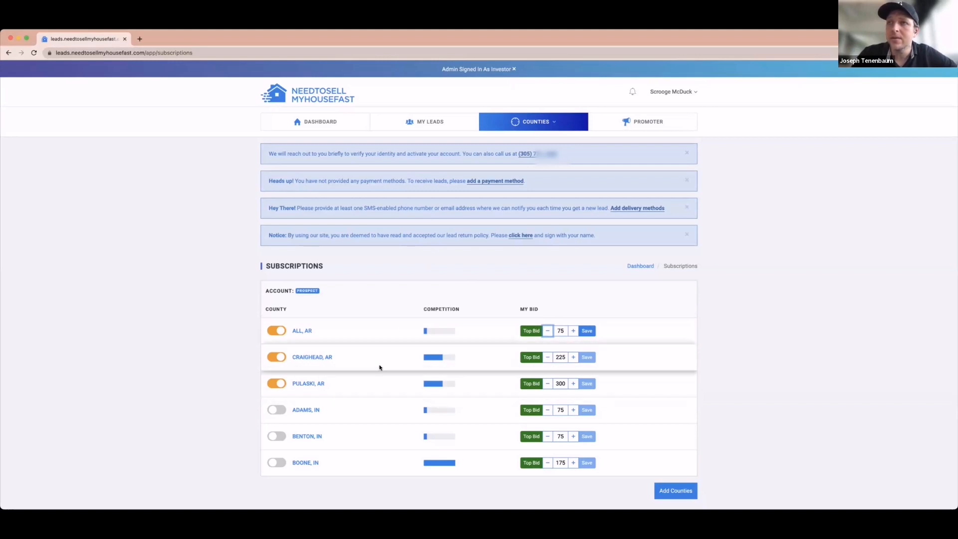
left_click(548, 357)
left_click(573, 357)
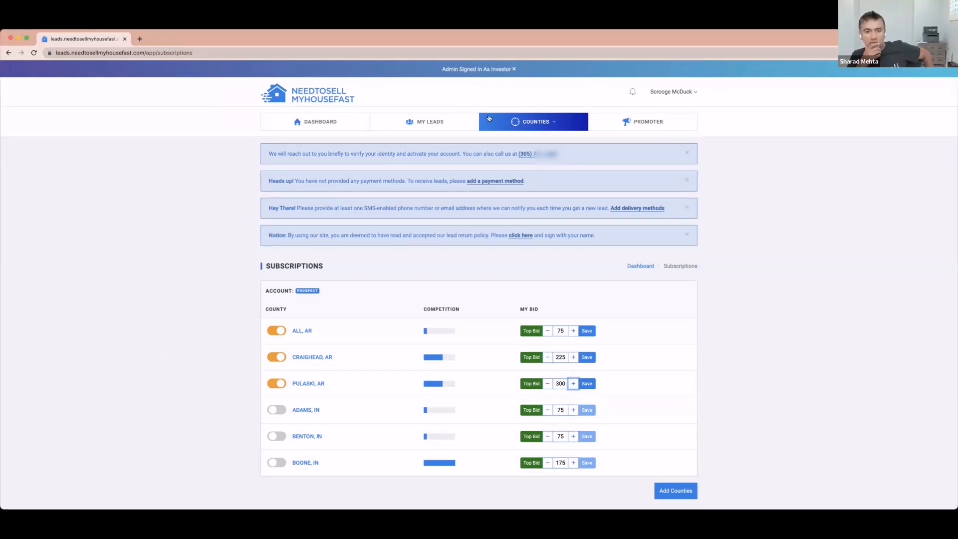
Step: Switch off the Pulaski, Craighead and statewide Arkansas subscriptions
left_click(276, 383)
left_click(278, 356)
left_click(277, 330)
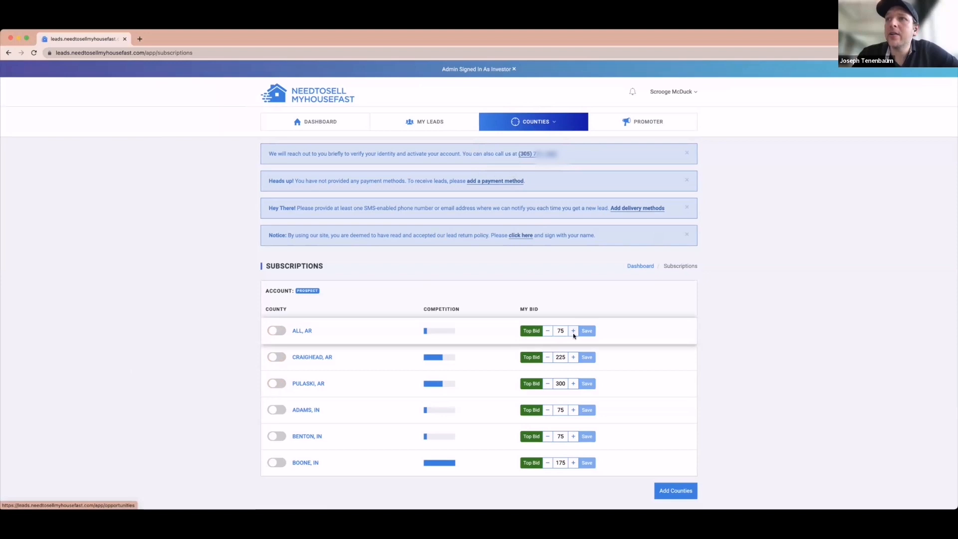
Step: Open the list of counties in Delaware for adding and try to lower the bid for Kent
mouse_move(555, 131)
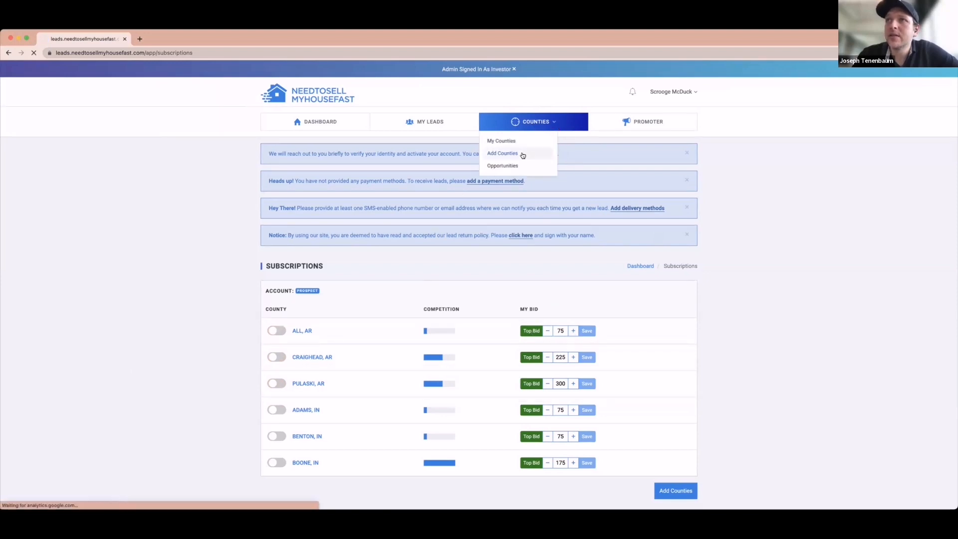
left_click(519, 153)
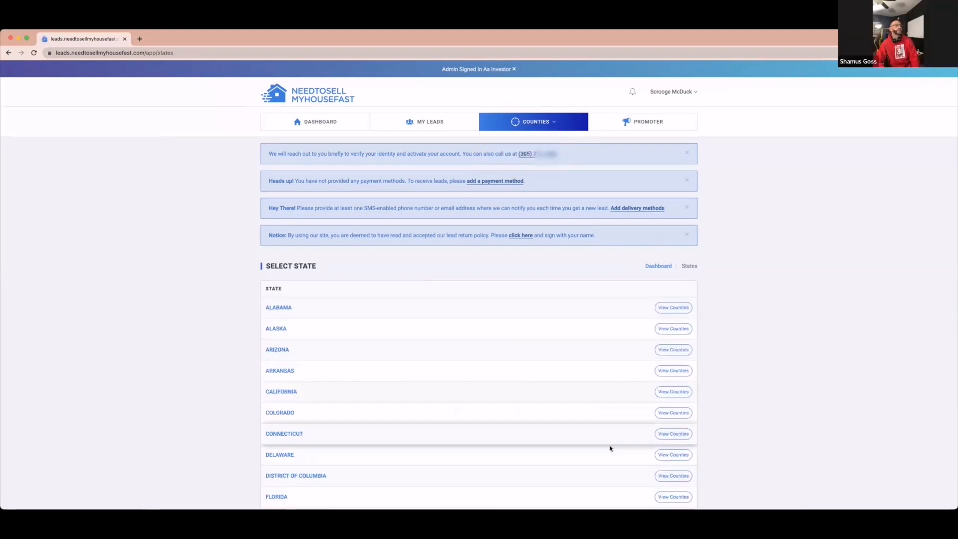
left_click(666, 455)
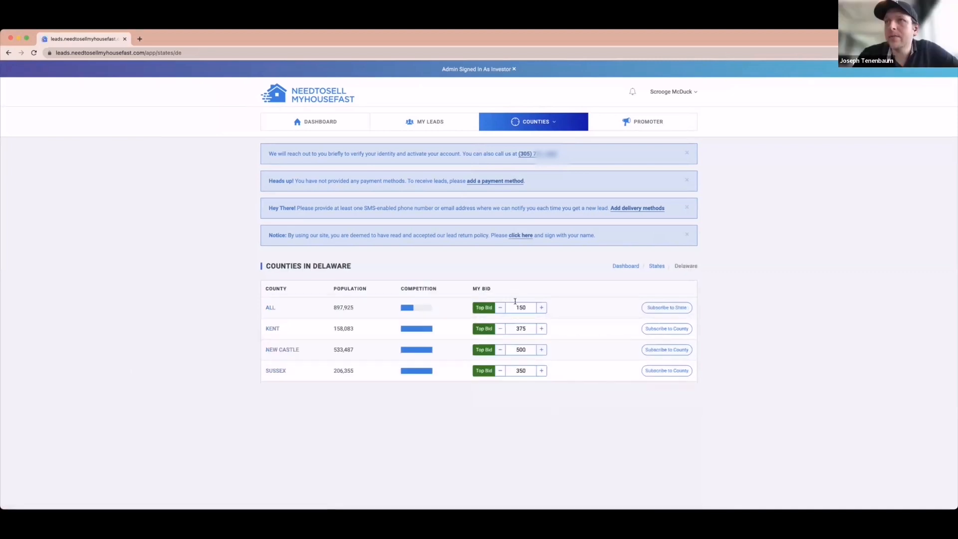
left_click(500, 330)
left_click(499, 329)
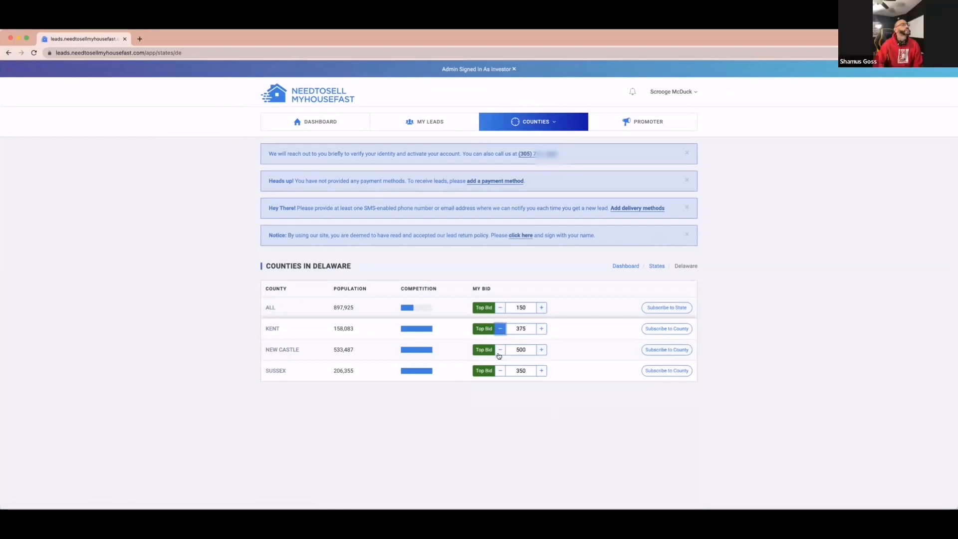